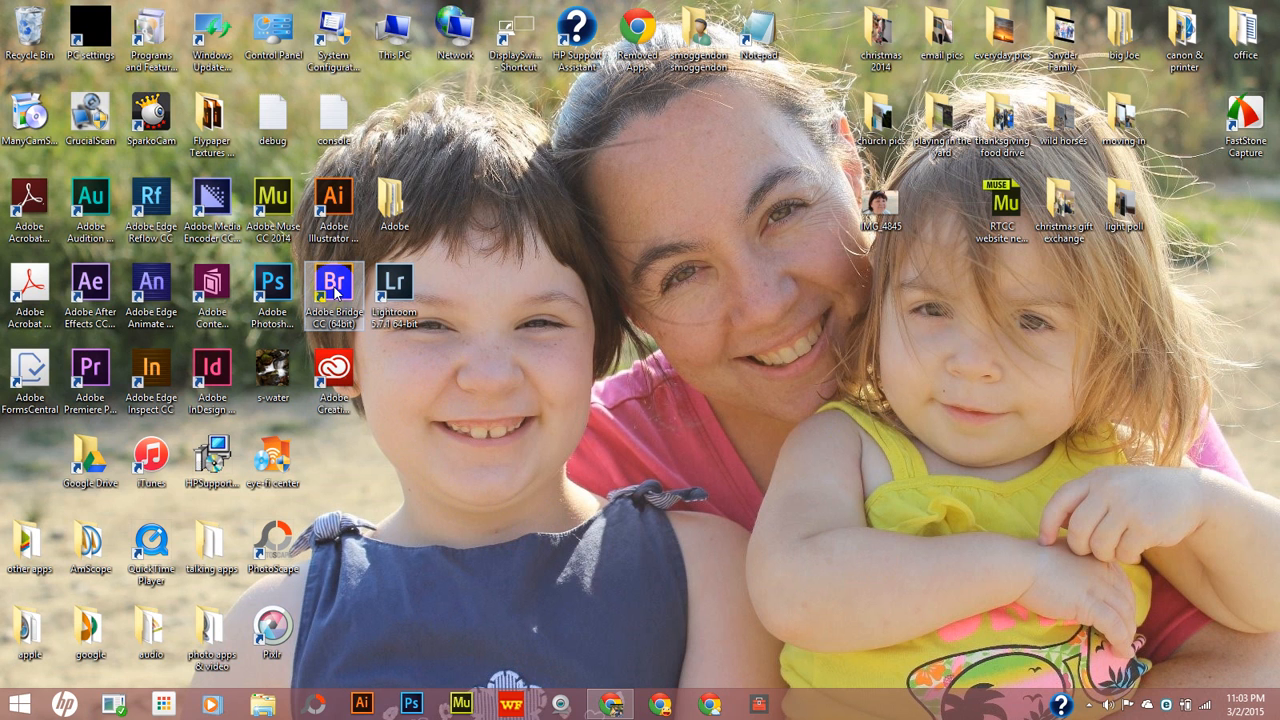
Open Adobe Bridge, compare the snowy photos at the end of the Camera folder, and select 20150302_124753(0).jpg.
{"action": "double_click", "coordinate": [335, 288]}
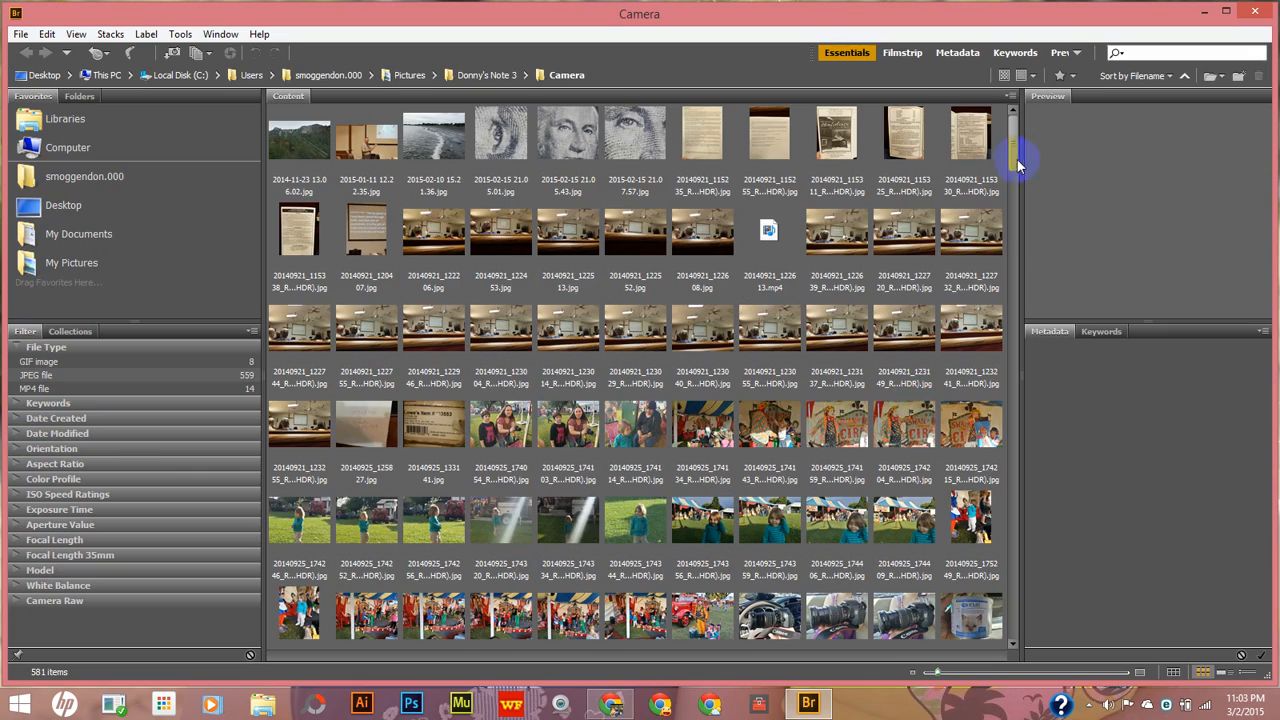
{"action": "left_click_drag", "start_coordinate": [1014, 151], "coordinate": [1027, 625]}
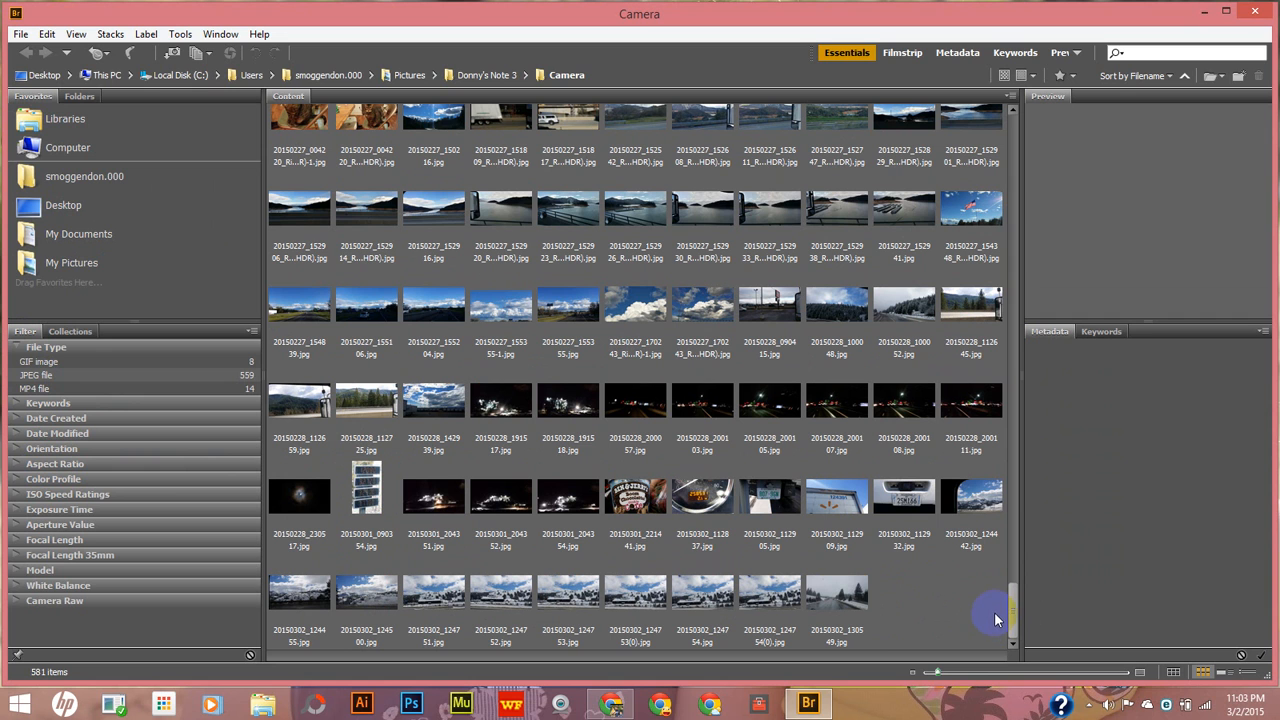
{"action": "left_click", "coordinate": [760, 594]}
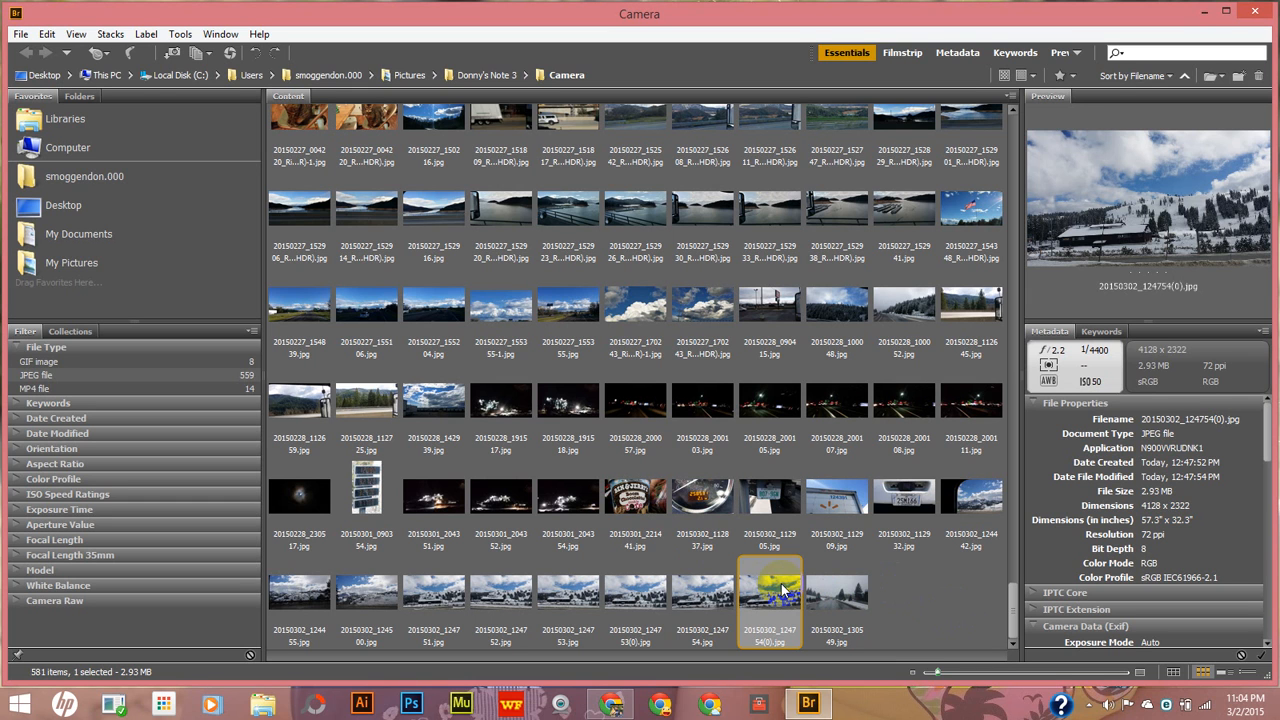
{"action": "left_click", "coordinate": [838, 597]}
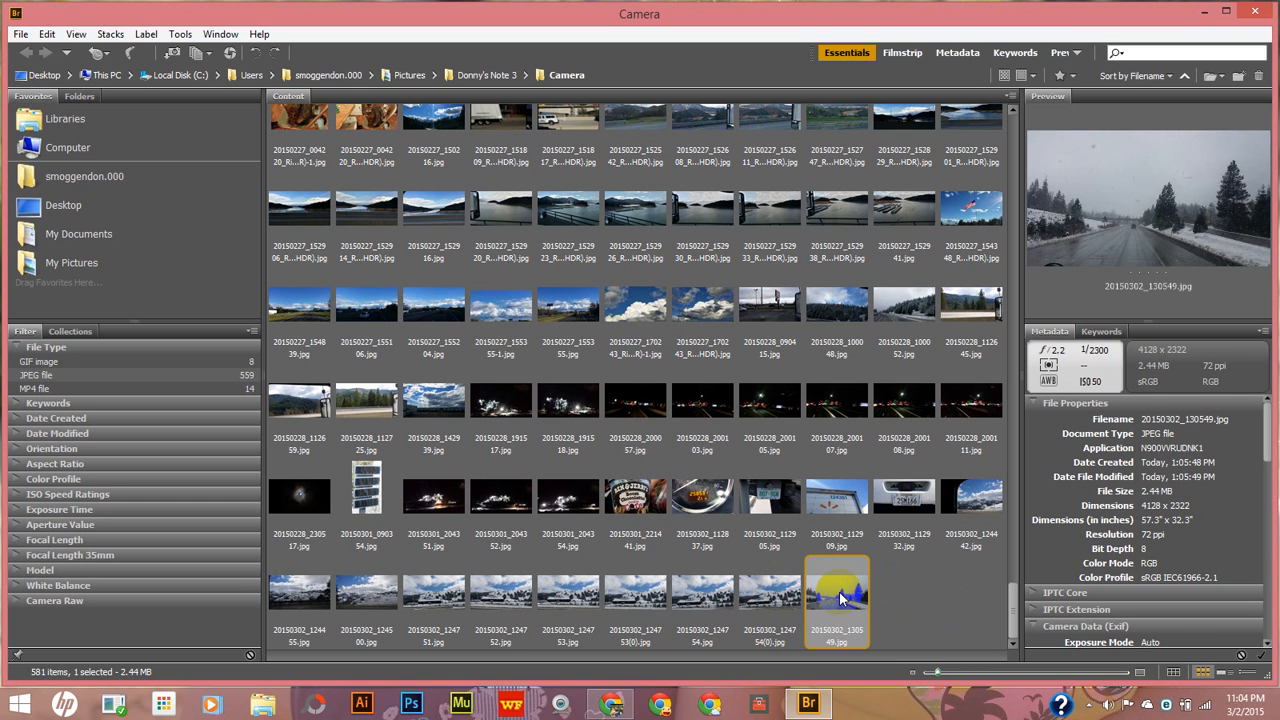
{"action": "left_click", "coordinate": [773, 598]}
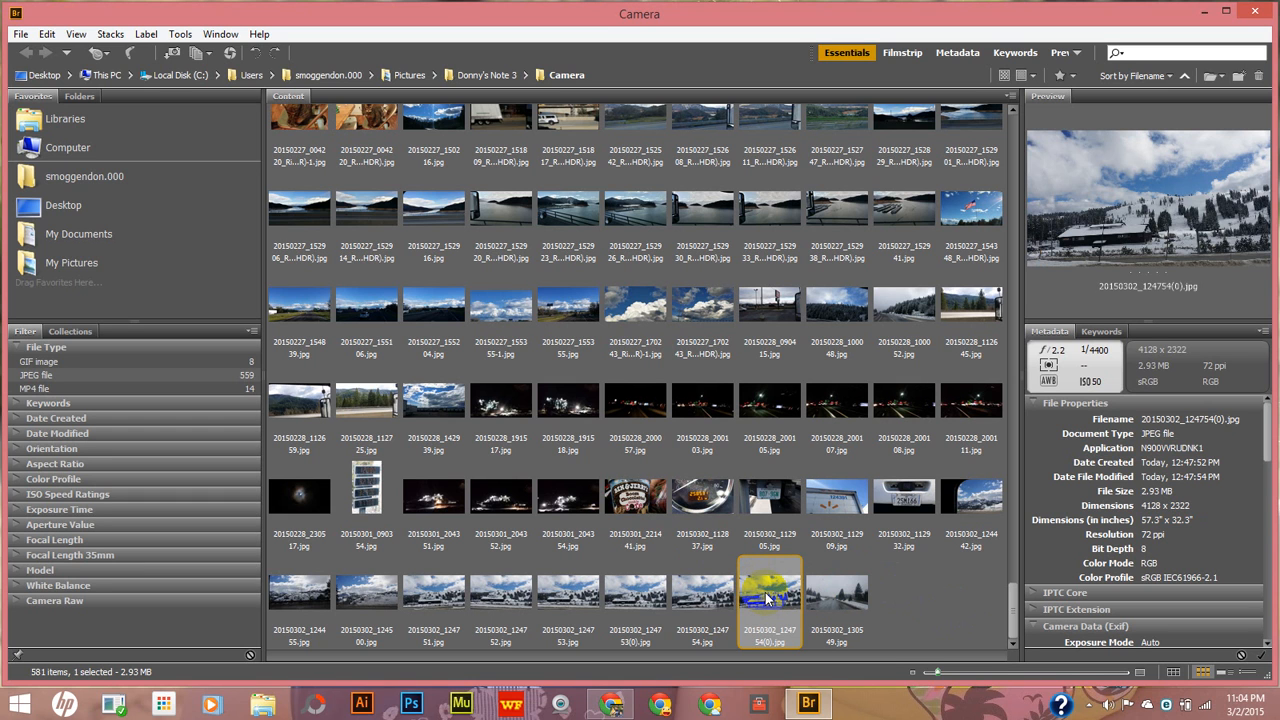
{"action": "left_click", "coordinate": [696, 605]}
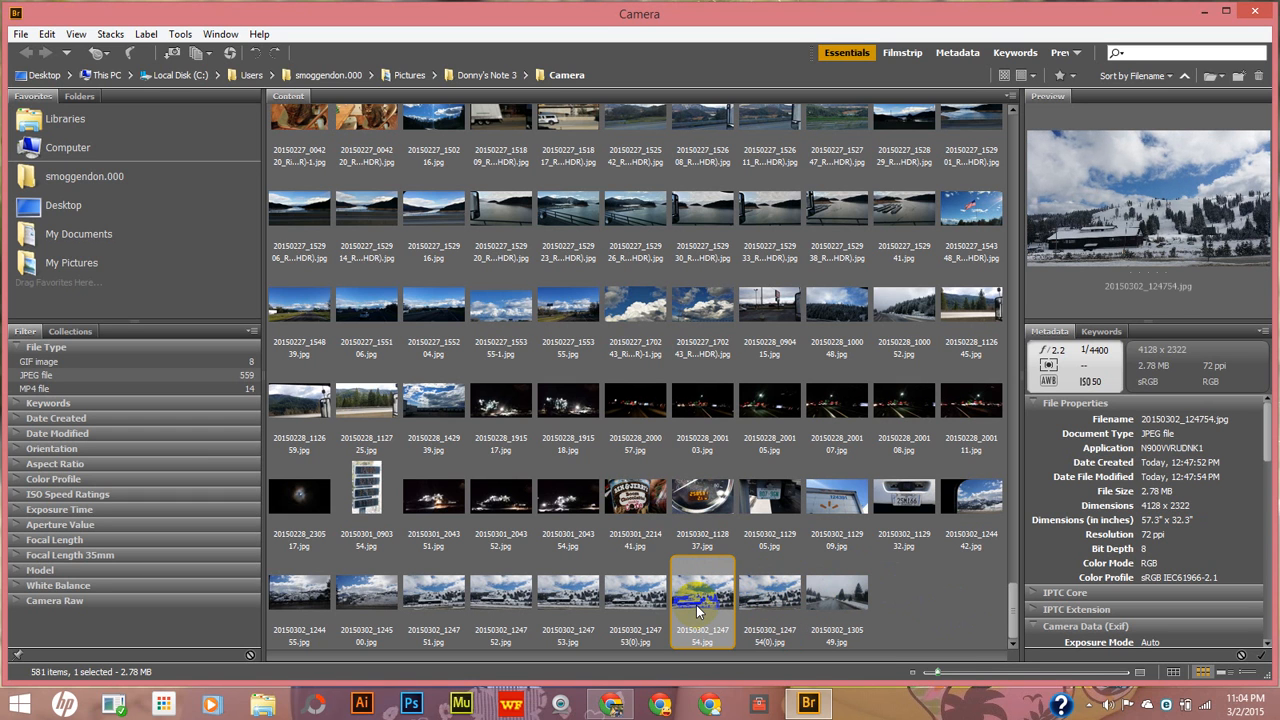
{"action": "left_click", "coordinate": [636, 603]}
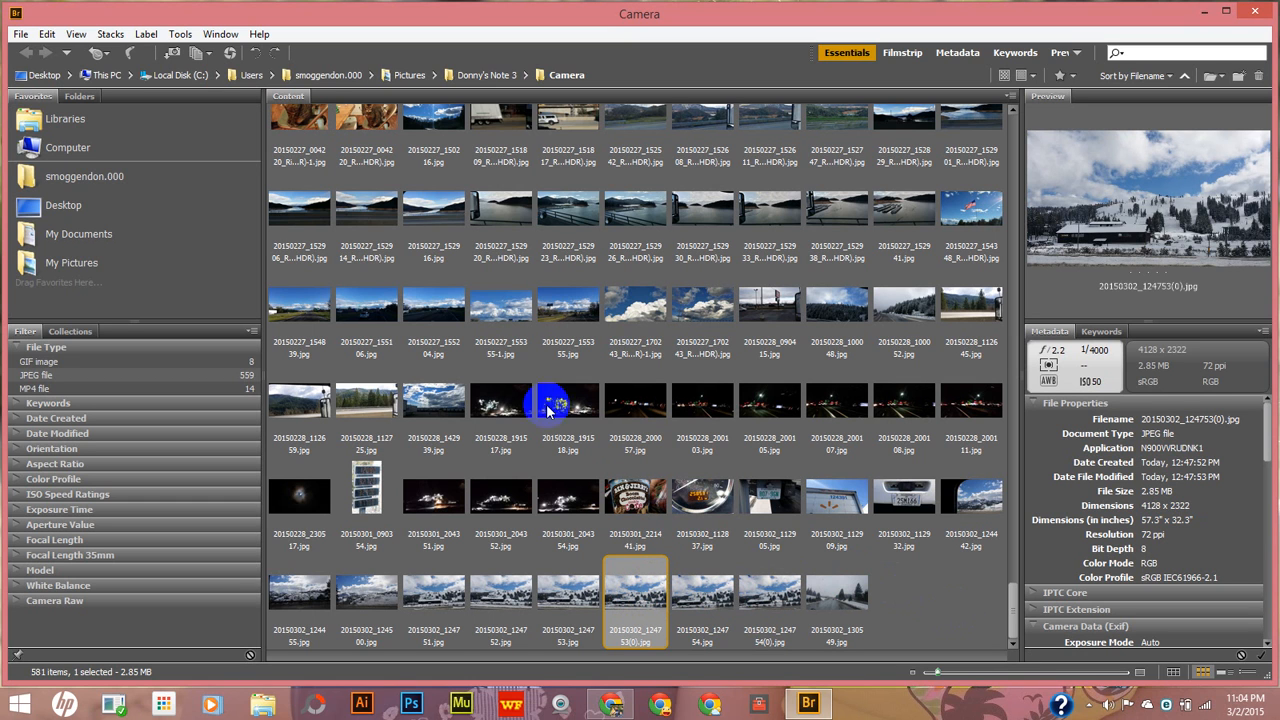
Open the selected photo in Camera Raw and expand the editing window to full screen.
{"action": "left_click", "coordinate": [229, 53]}
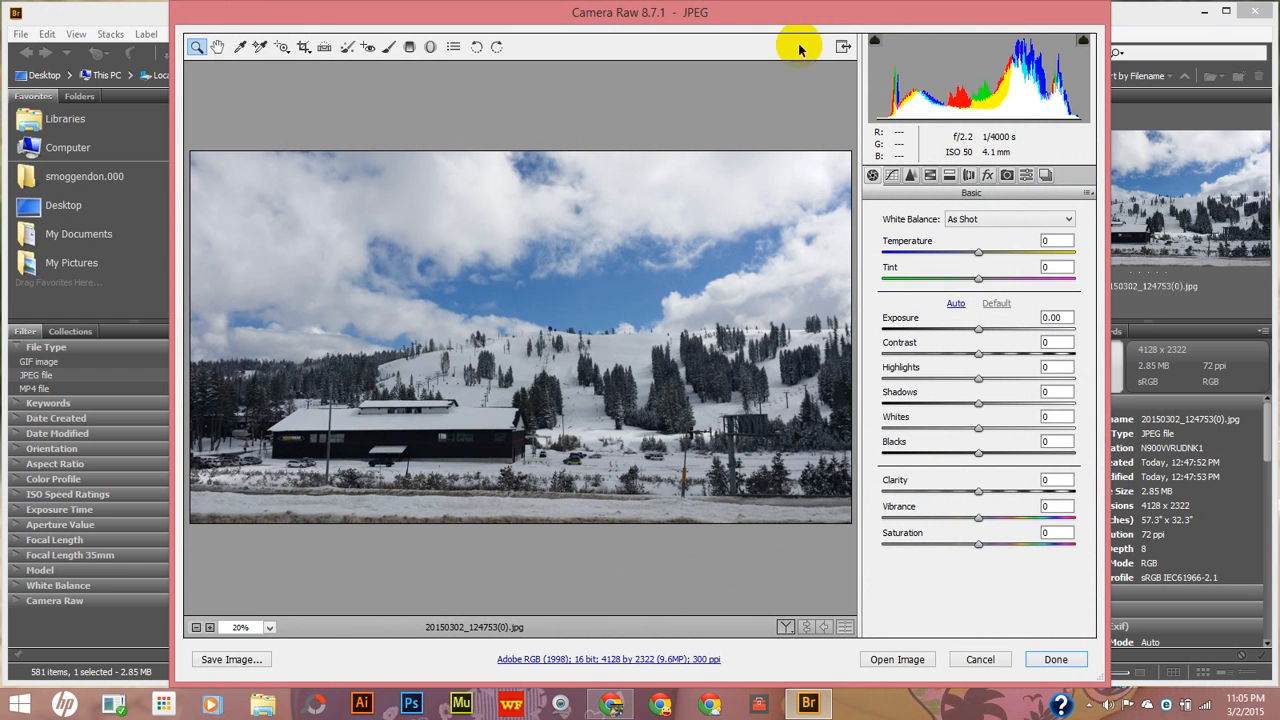
{"action": "left_click", "coordinate": [842, 47]}
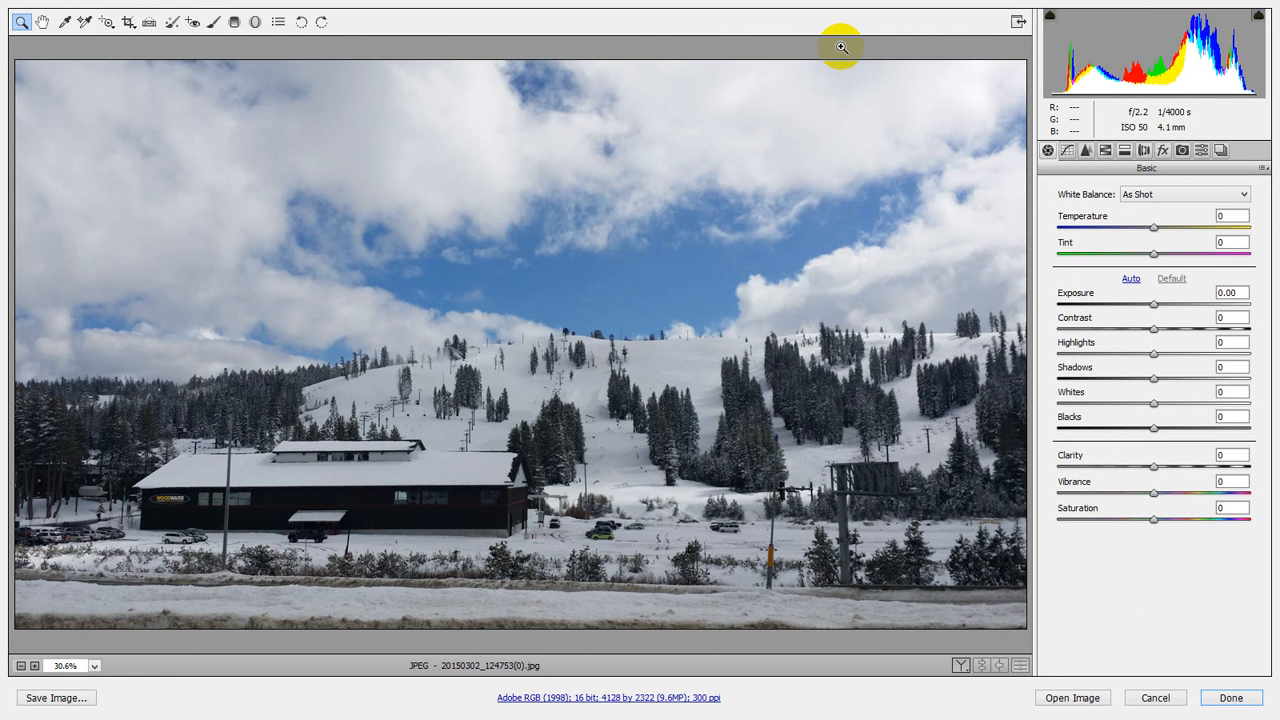
{"action": "left_click", "coordinate": [720, 485]}
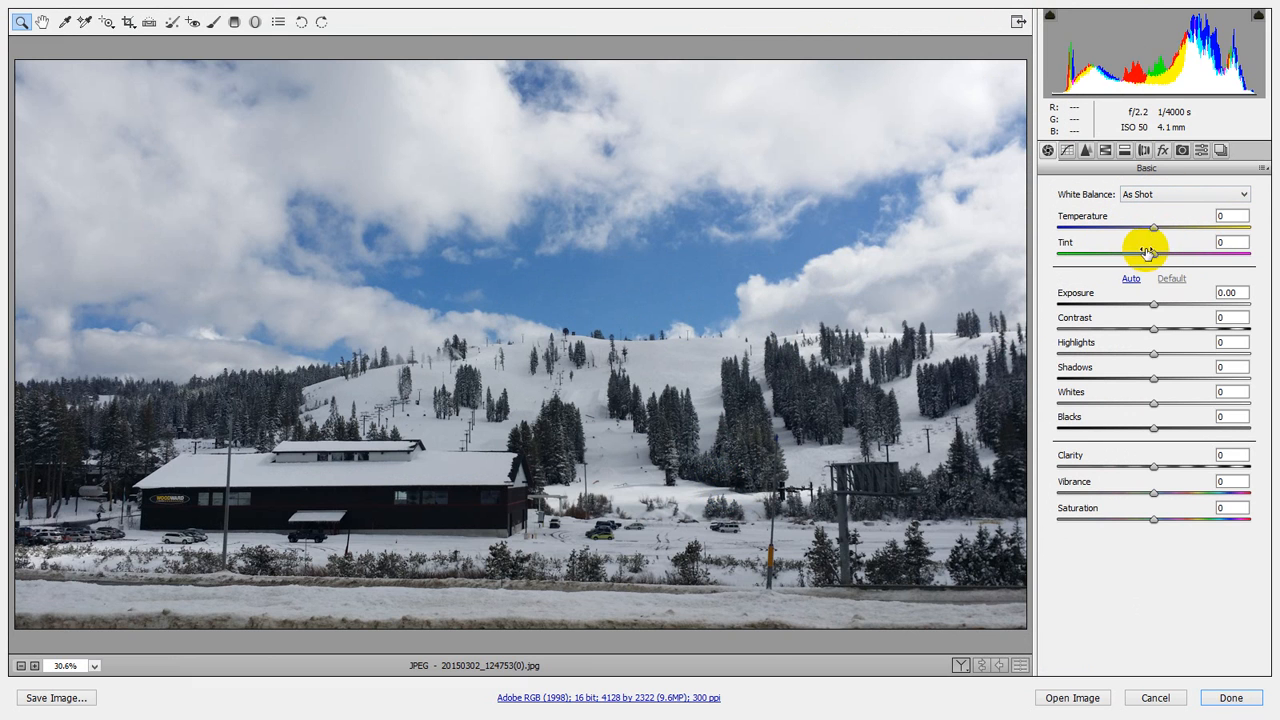
Try a Temperature of +34, a Tint of -66 and assorted tonal changes, and restore the tonal defaults.
{"action": "left_click_drag", "start_coordinate": [1154, 228], "coordinate": [1090, 257]}
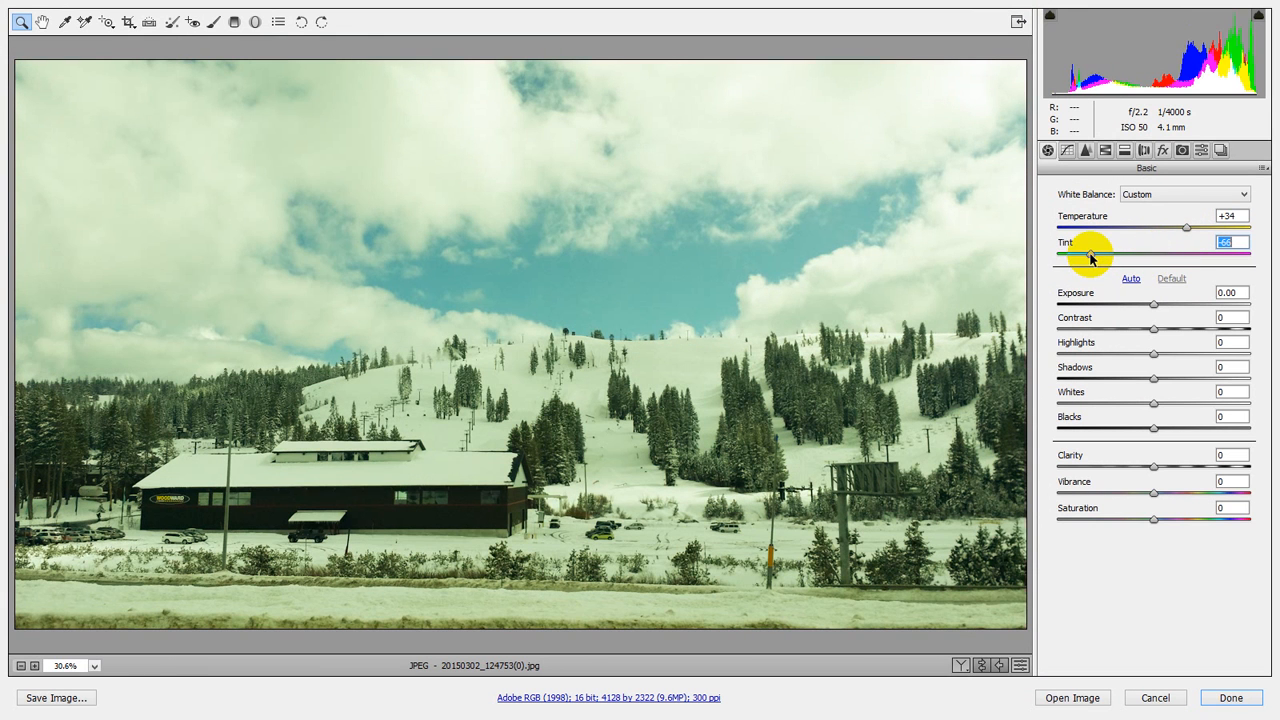
{"action": "left_click_drag", "start_coordinate": [1155, 303], "coordinate": [1126, 420]}
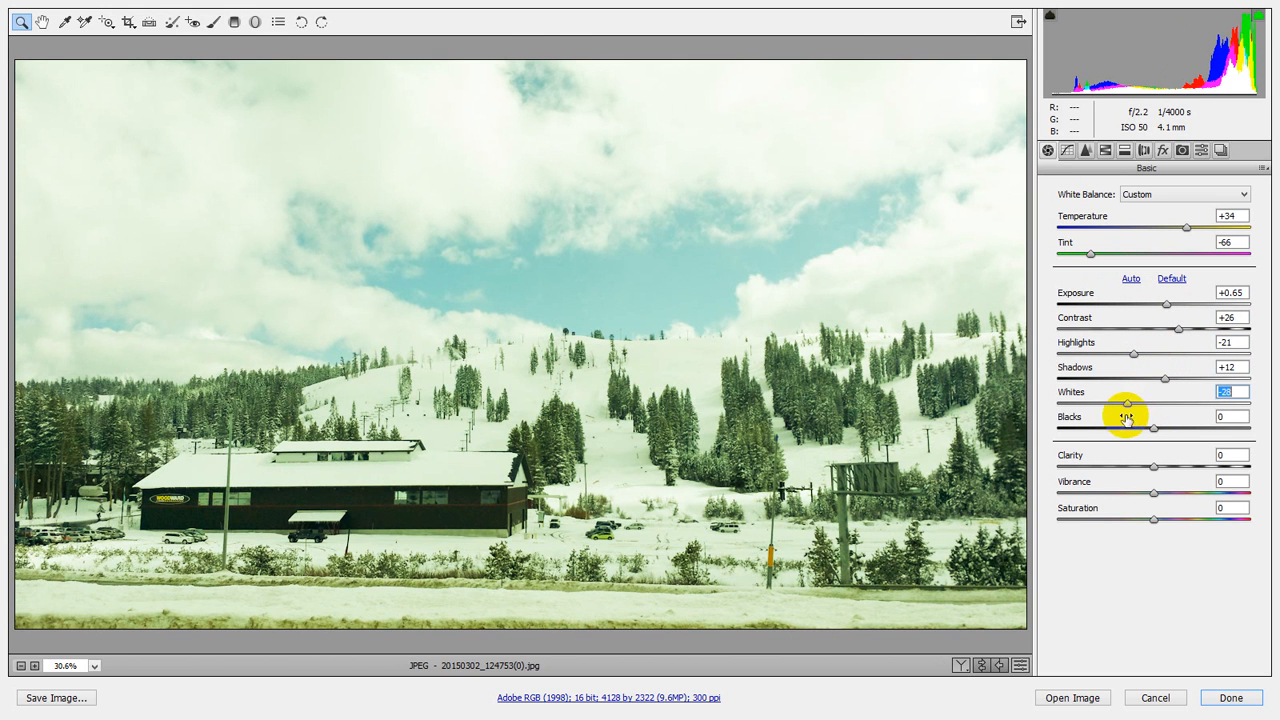
{"action": "left_click", "coordinate": [1170, 279]}
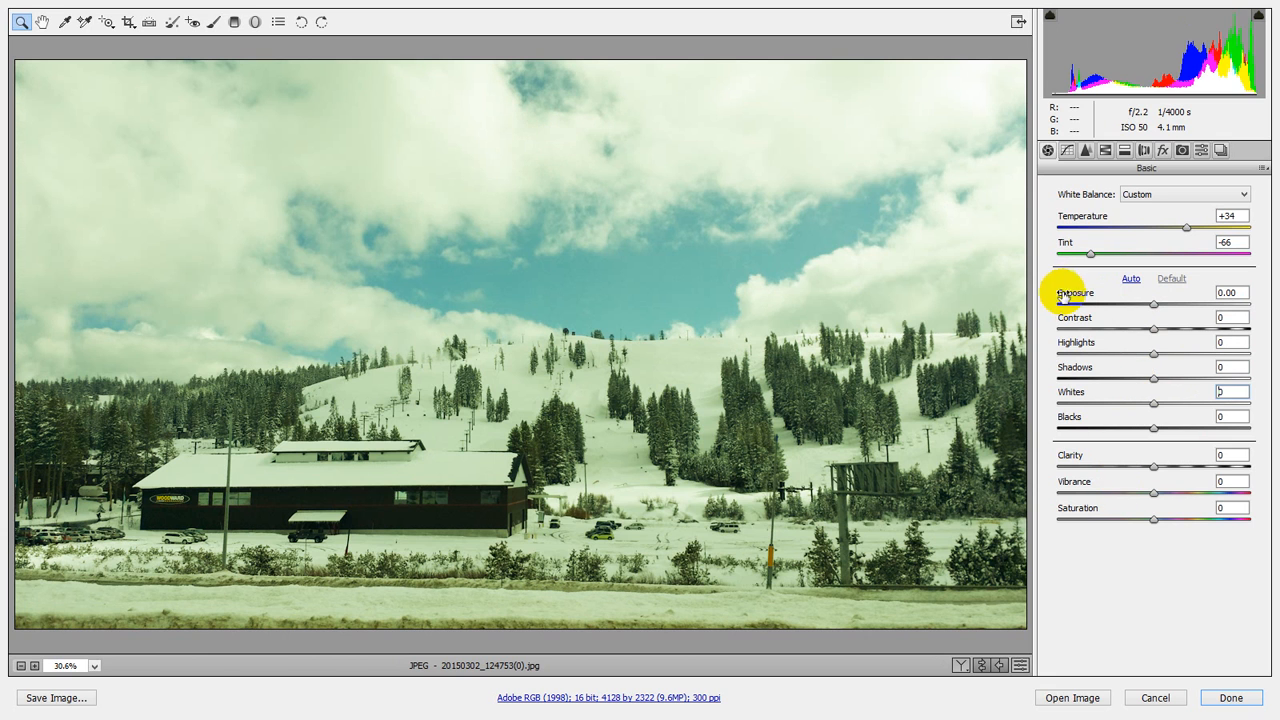
Set the Tint to -58, and reset all the photo's Camera Raw adjustments.
{"action": "left_click_drag", "start_coordinate": [1090, 258], "coordinate": [1098, 262]}
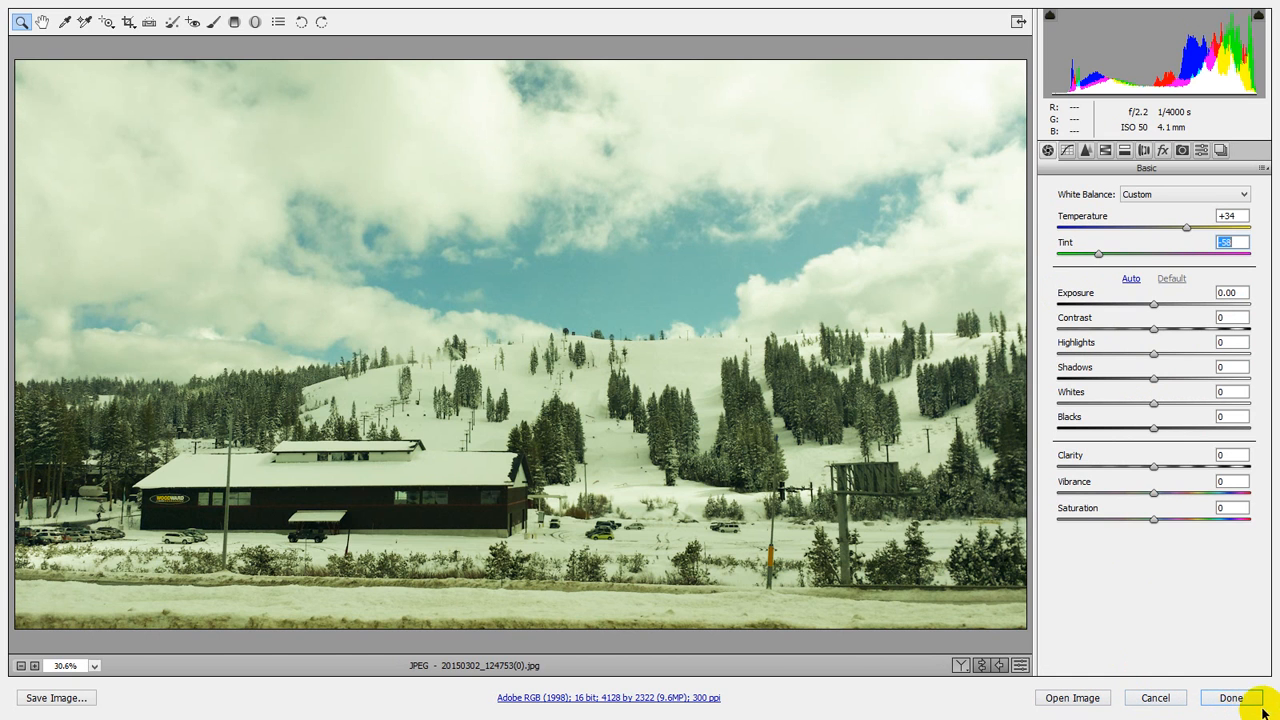
{"action": "key", "text": "alt"}
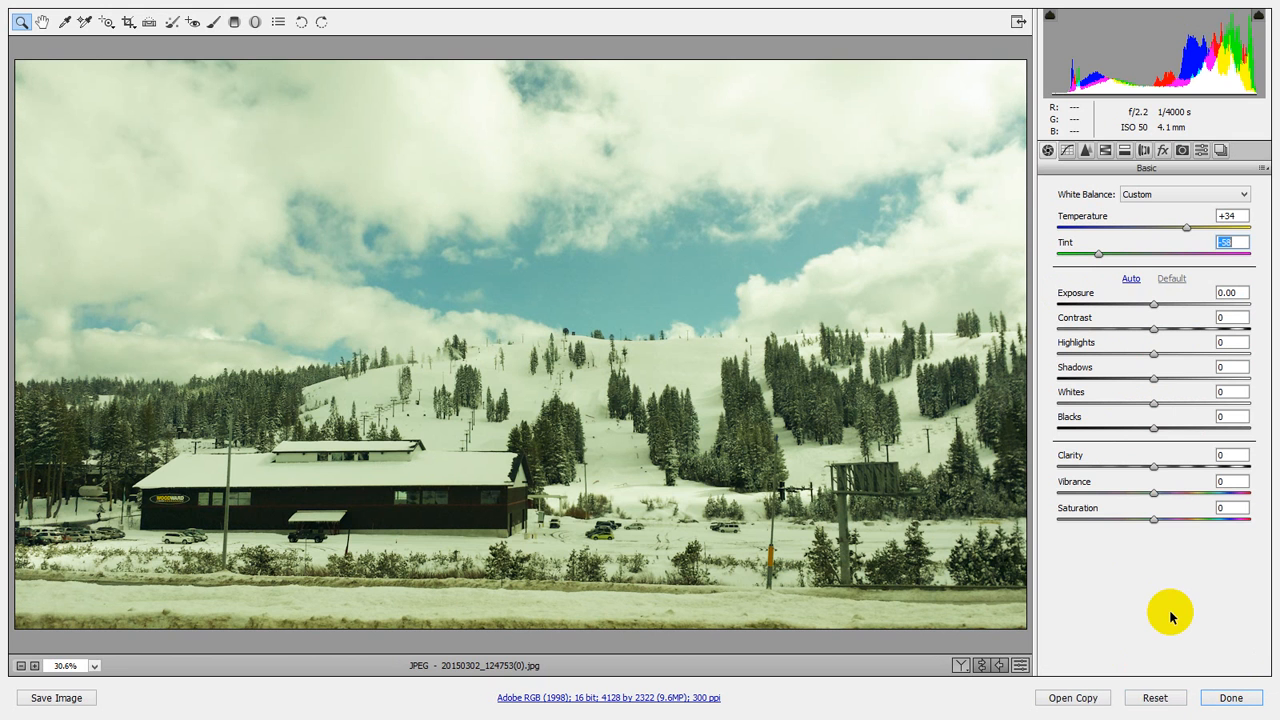
{"action": "left_click", "coordinate": [1160, 700]}
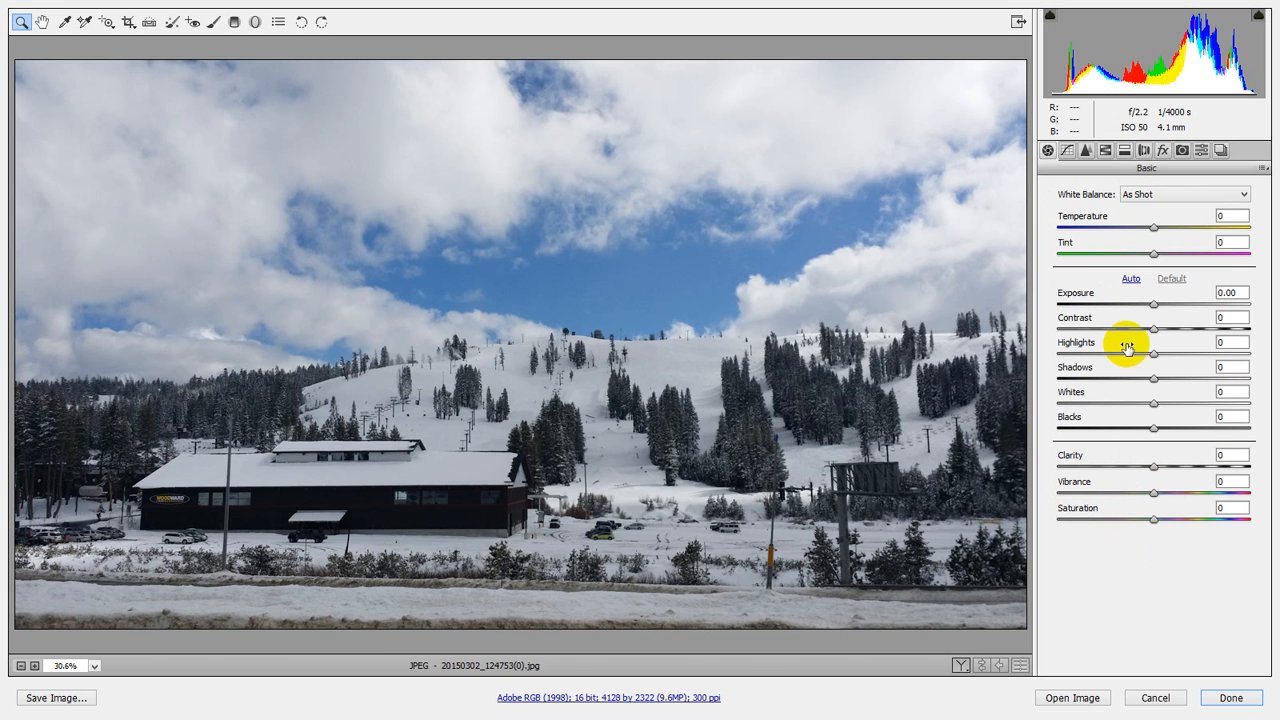
Apply Auto tone to the photo and show the before and after versions side by side.
{"action": "left_click", "coordinate": [1130, 281]}
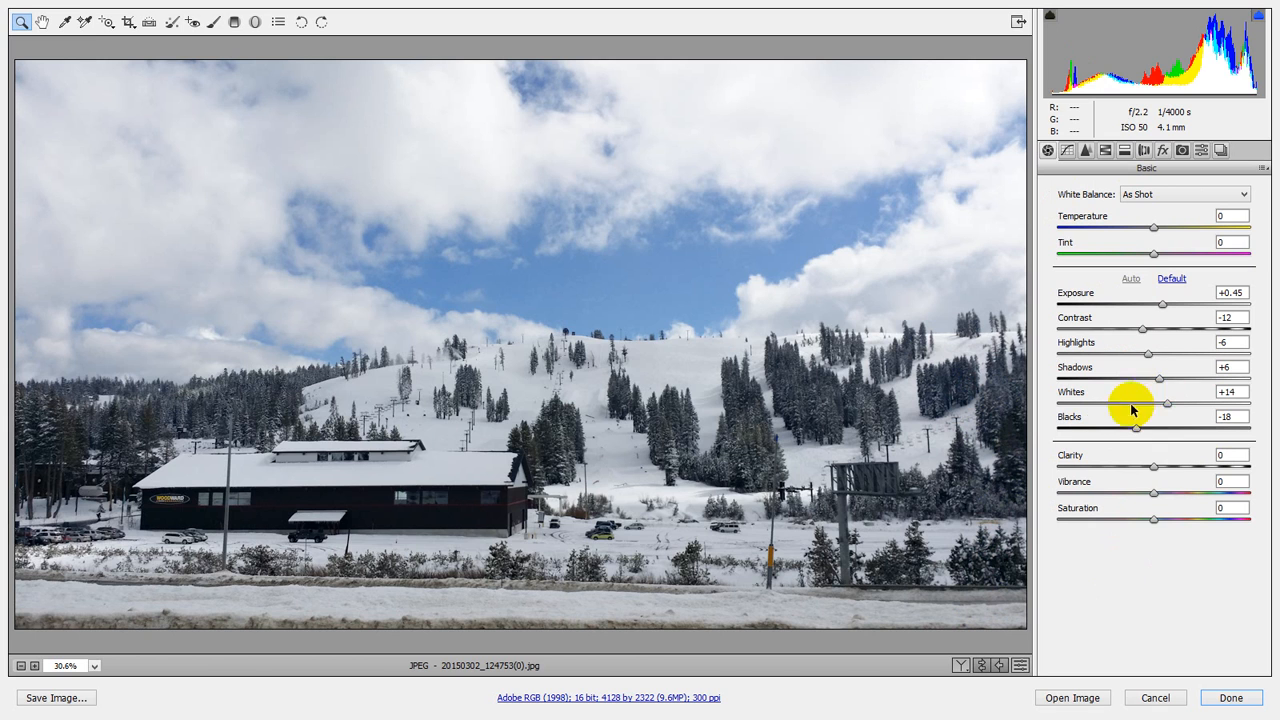
{"action": "left_click", "coordinate": [959, 668]}
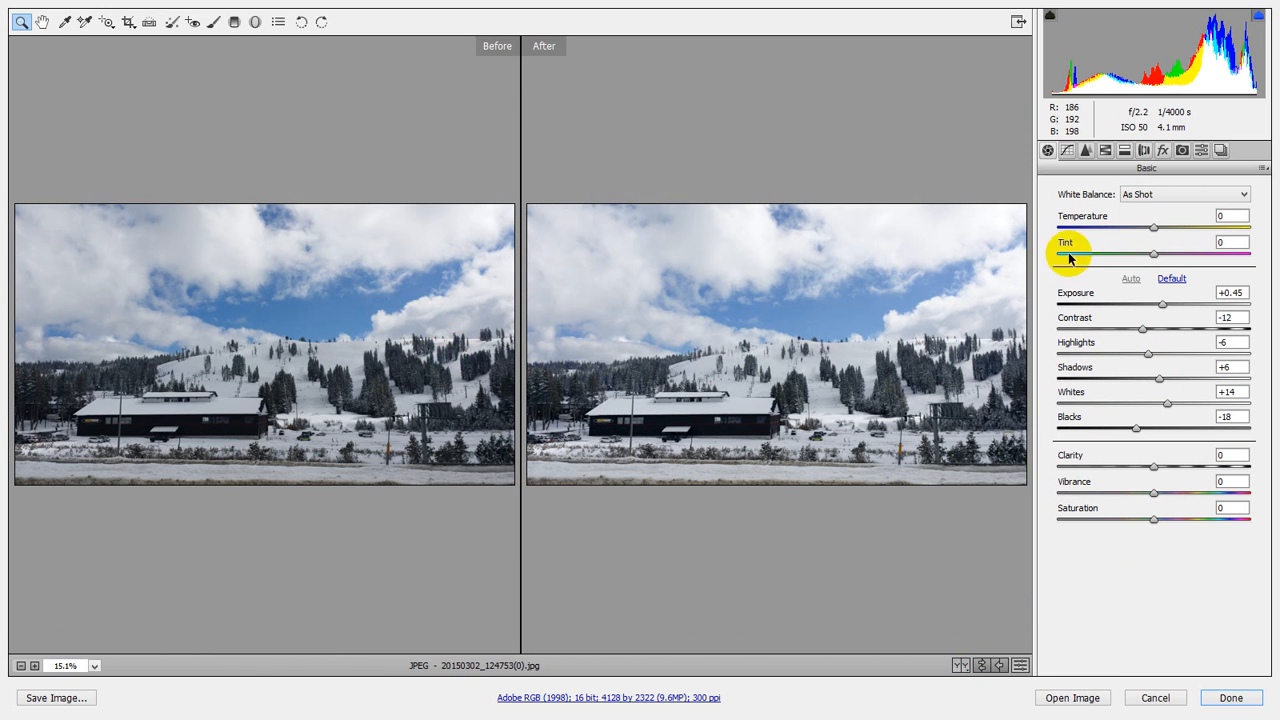
Set Highlights to +38, Contrast to -67 and Tint to -95 to exaggerate the difference from the original.
{"action": "left_click", "coordinate": [1148, 356]}
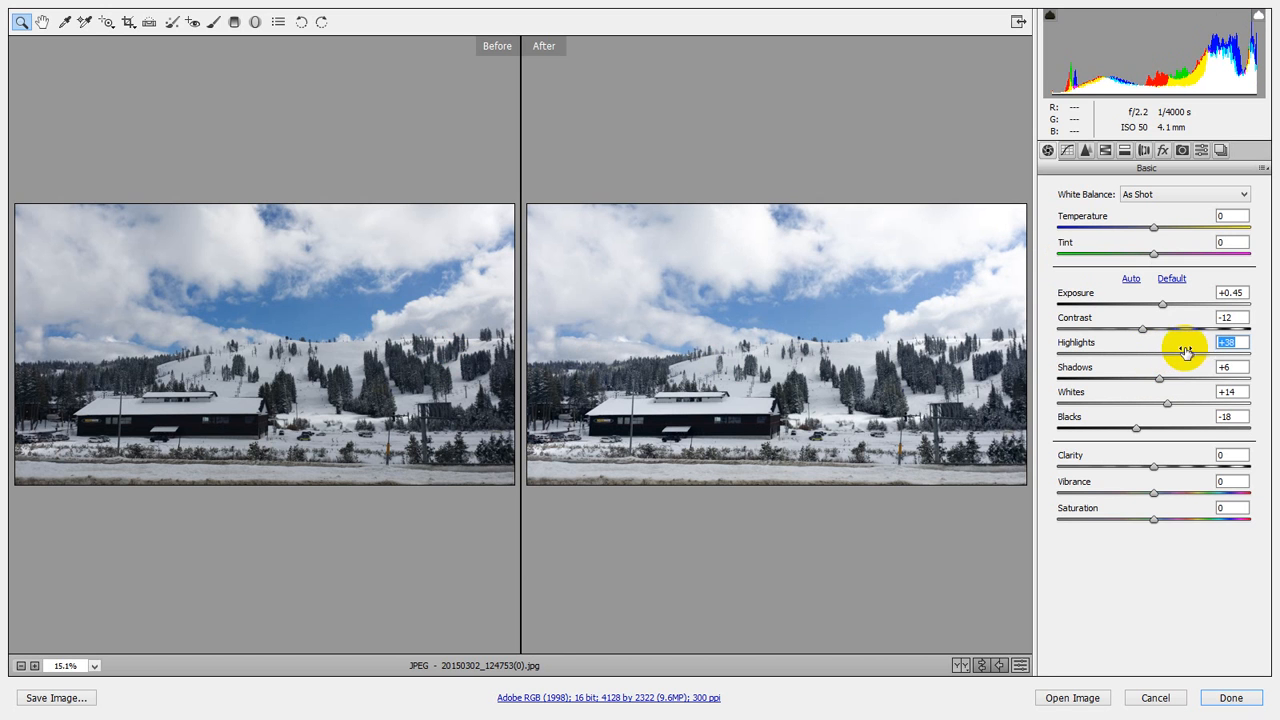
{"action": "left_click_drag", "start_coordinate": [1140, 329], "coordinate": [1088, 333]}
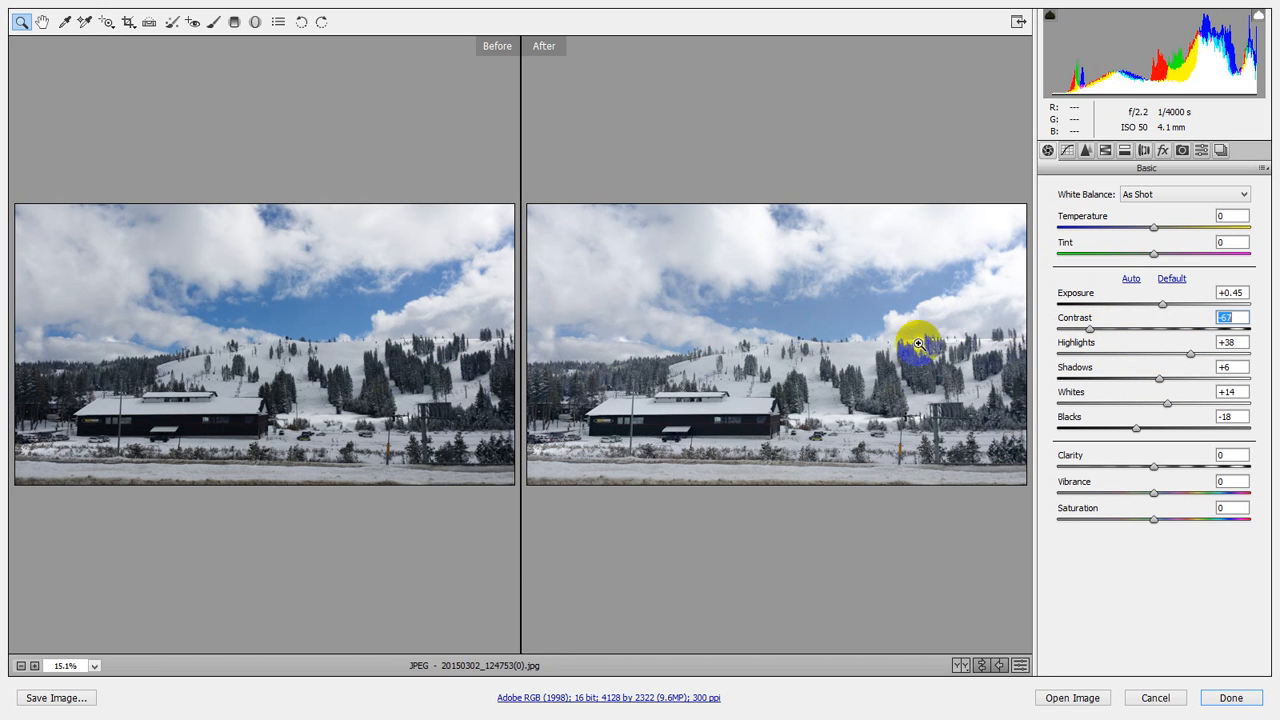
{"action": "left_click_drag", "start_coordinate": [1153, 257], "coordinate": [1063, 257]}
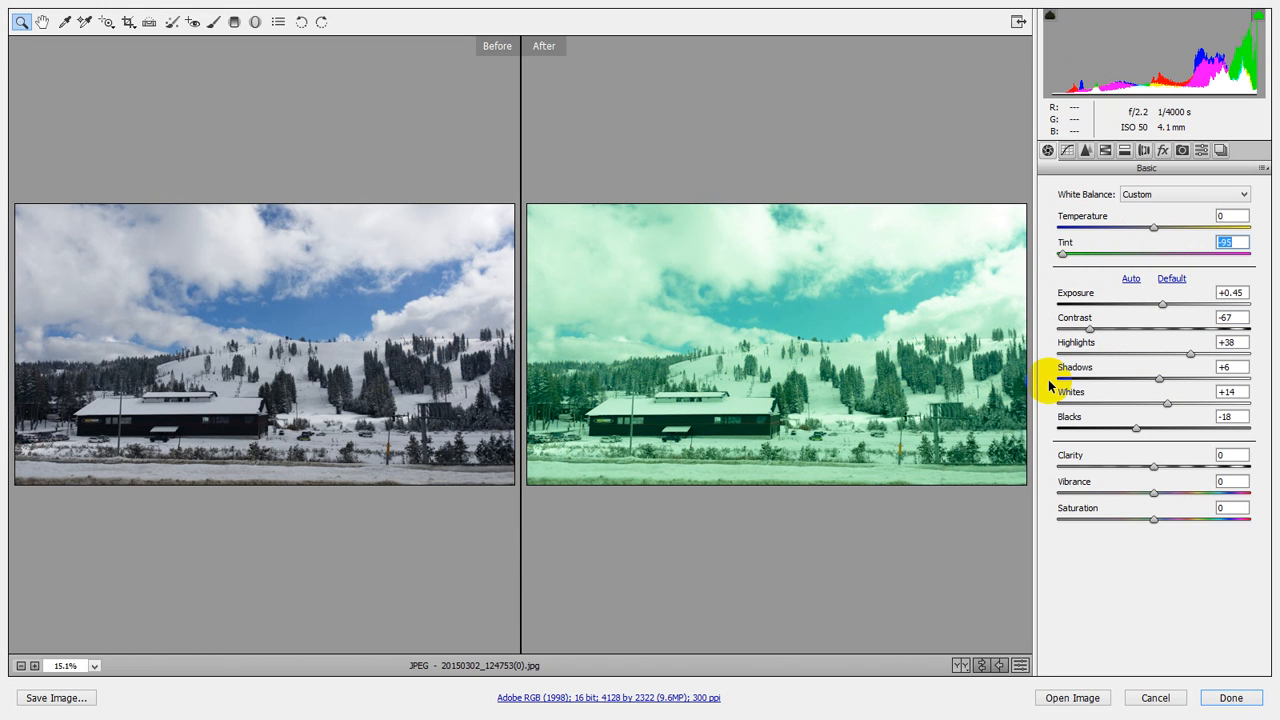
Cycle through all the before/after preview layouts and single view, ending on the left/right side-by-side comparison.
{"action": "left_click", "coordinate": [960, 666]}
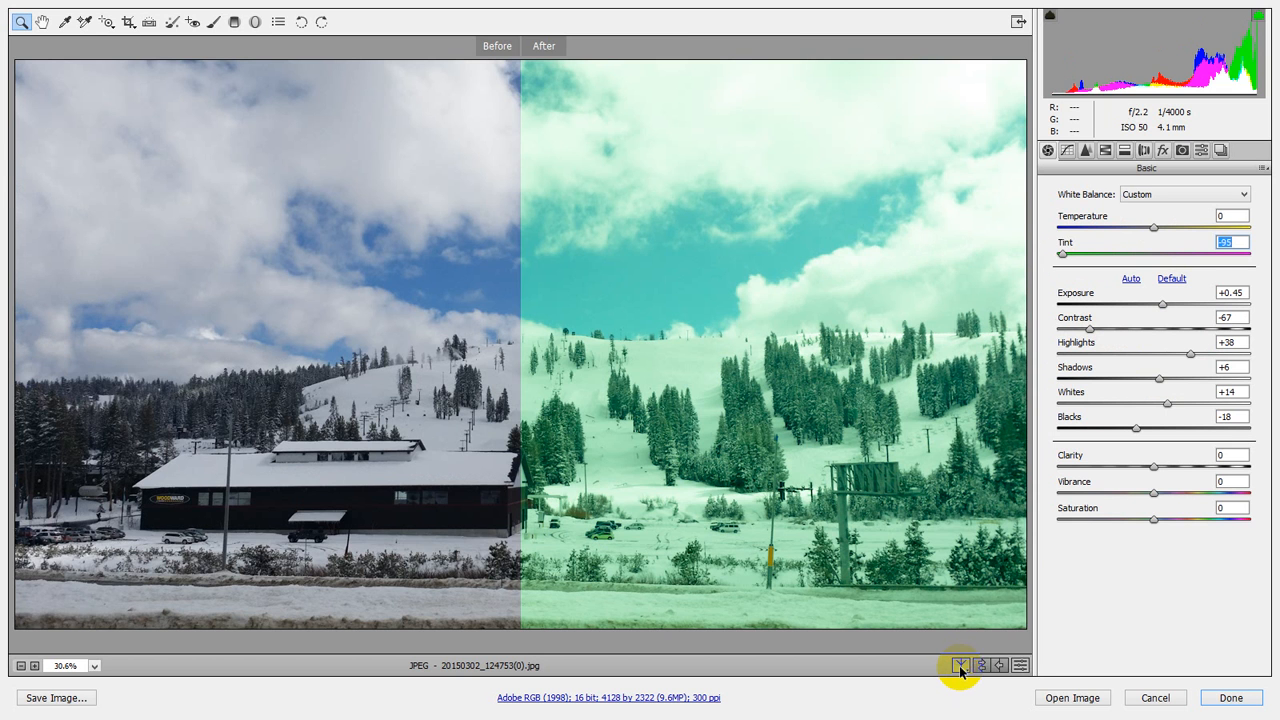
{"action": "left_click", "coordinate": [960, 666]}
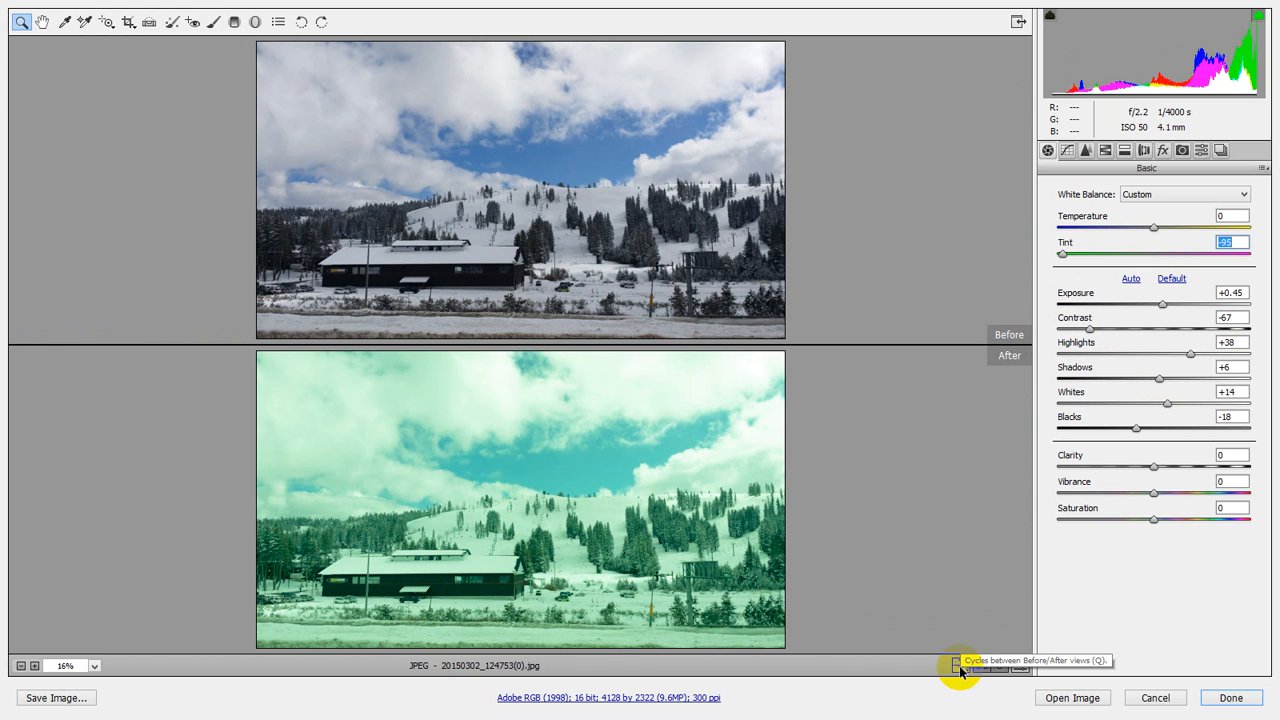
{"action": "left_click", "coordinate": [960, 667]}
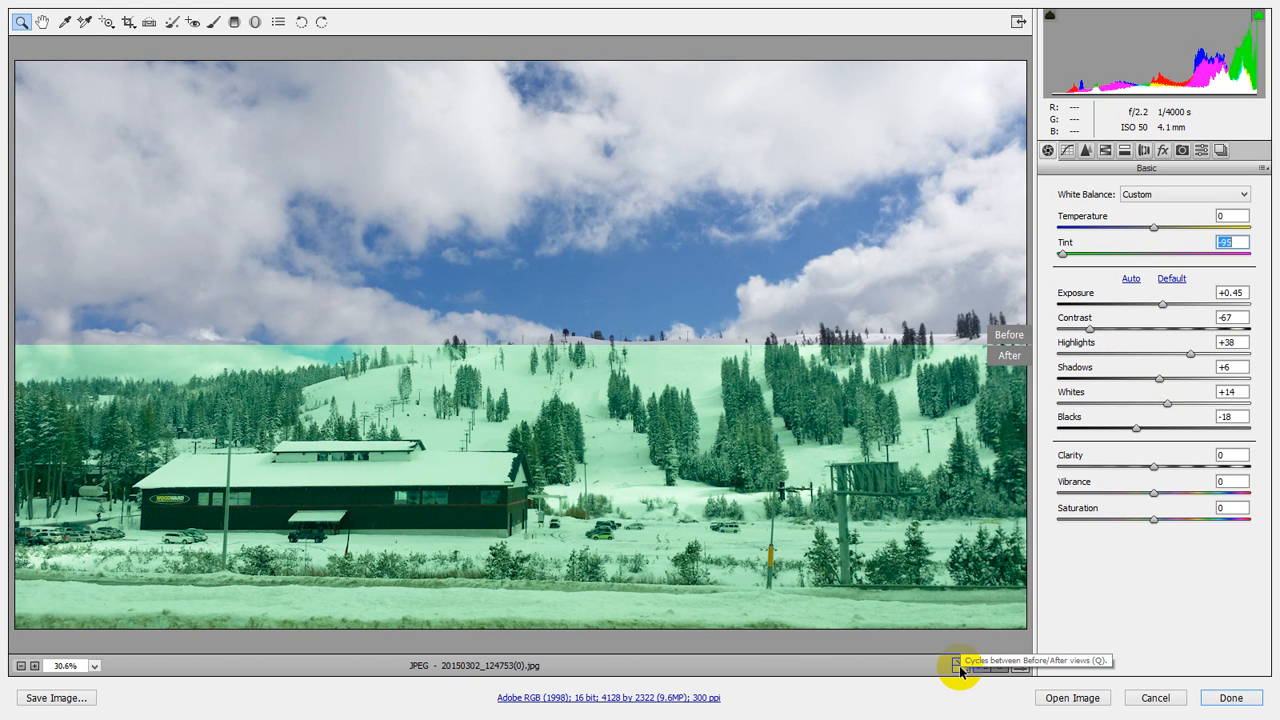
{"action": "left_click", "coordinate": [960, 668]}
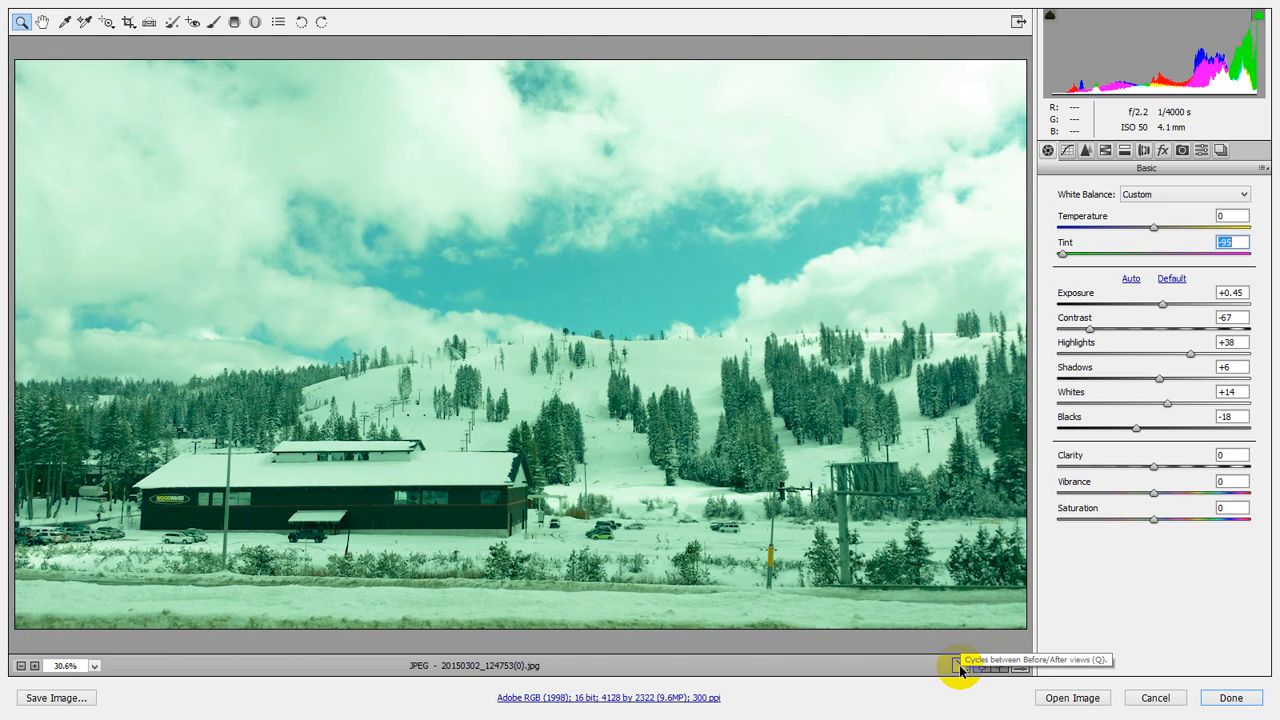
{"action": "left_click", "coordinate": [960, 668]}
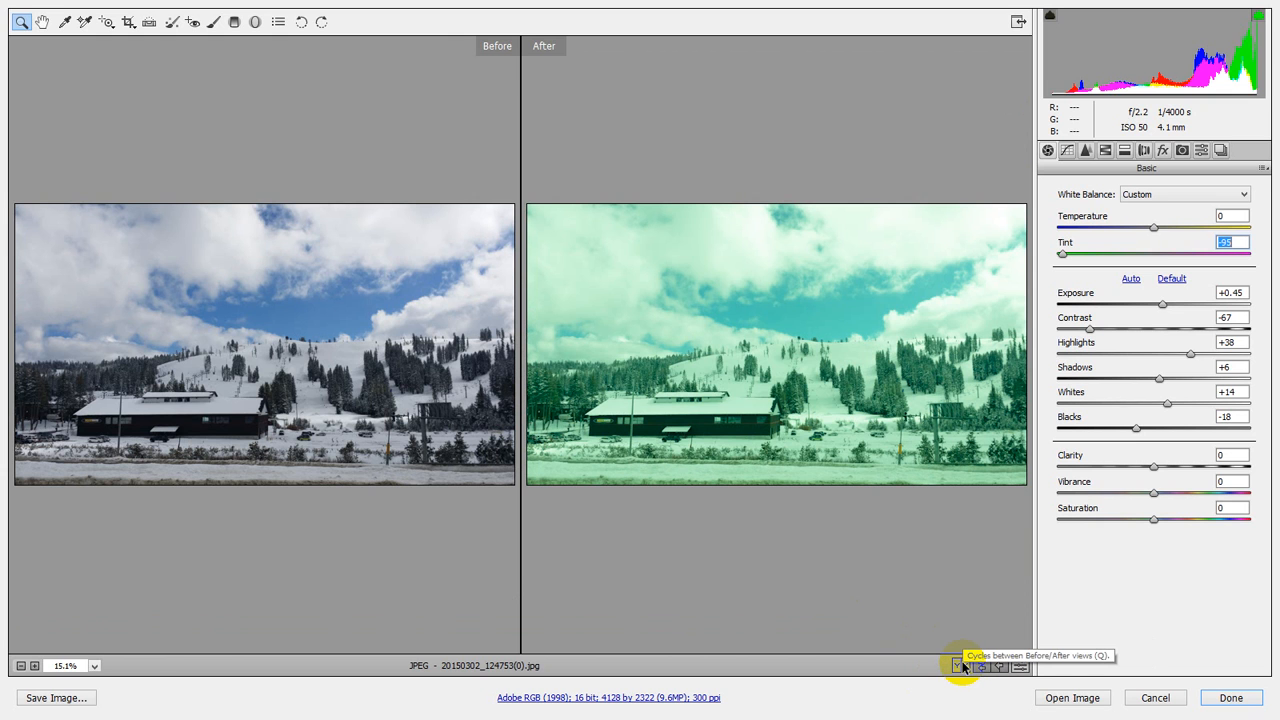
Examine the cycle preview modes and draw items in Preview Preferences, and close the dialog without changes.
{"action": "left_click", "coordinate": [962, 666]}
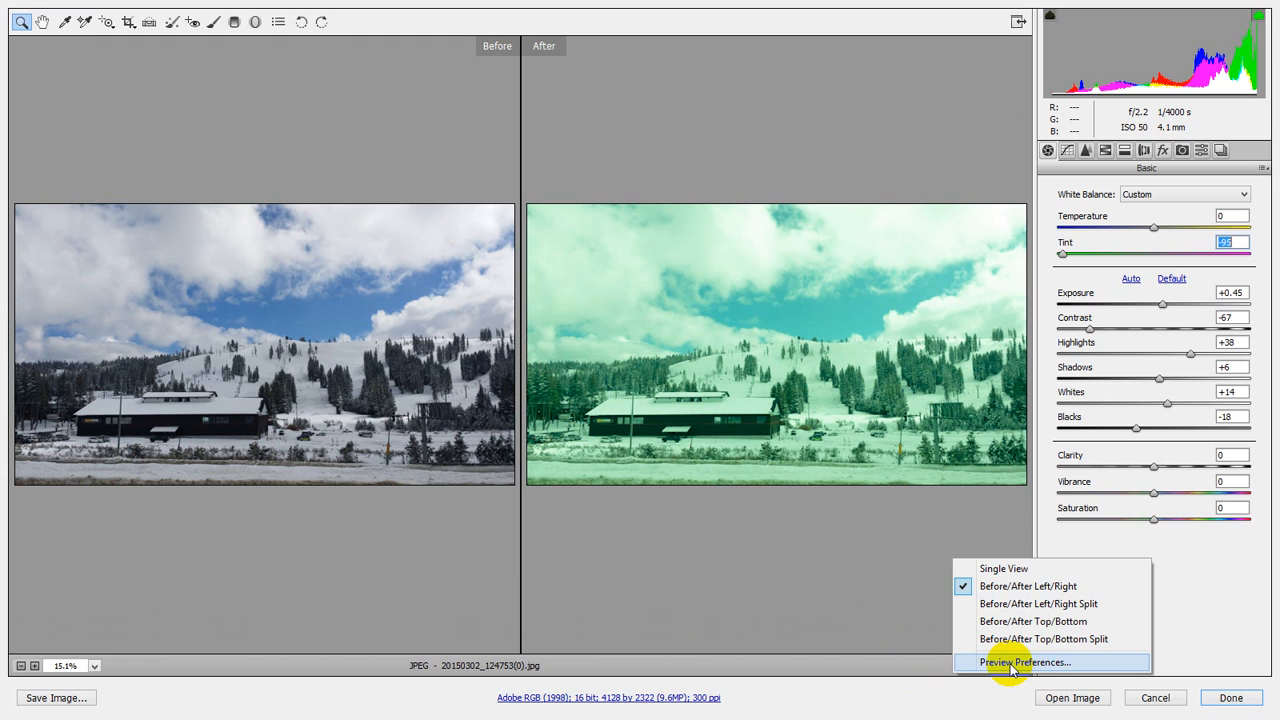
{"action": "left_click", "coordinate": [1012, 666]}
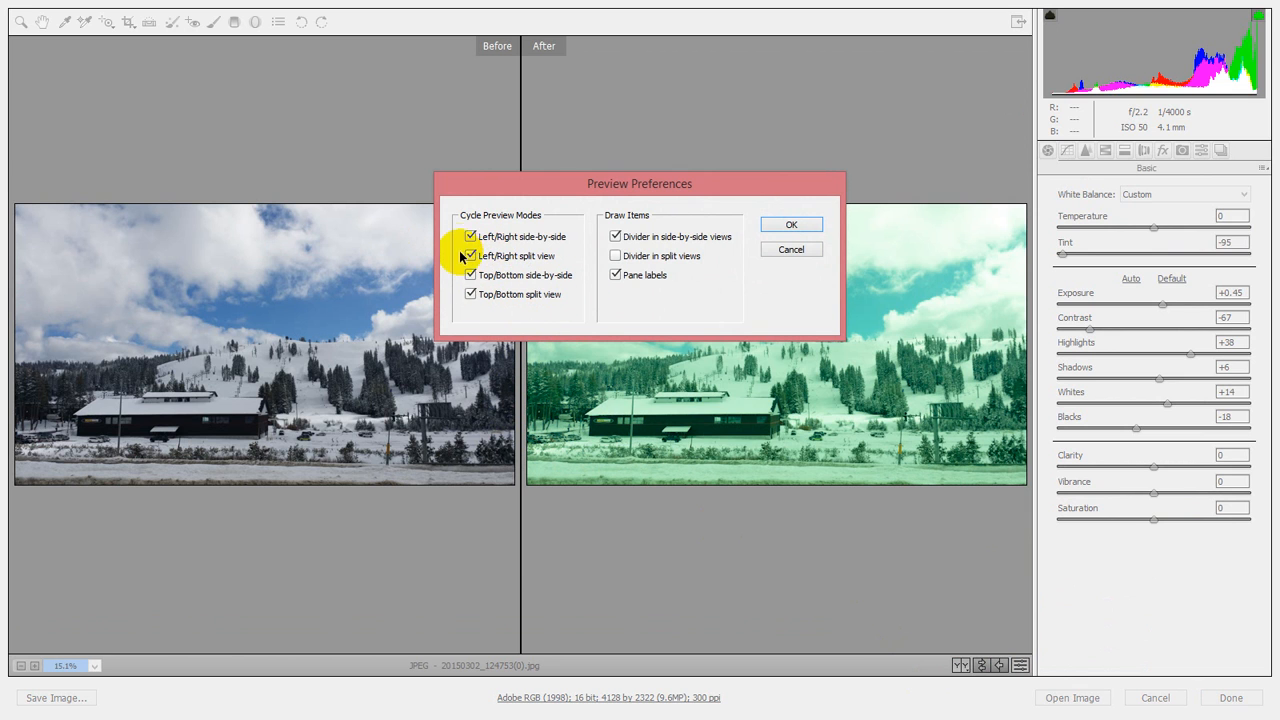
{"action": "left_click", "coordinate": [791, 249]}
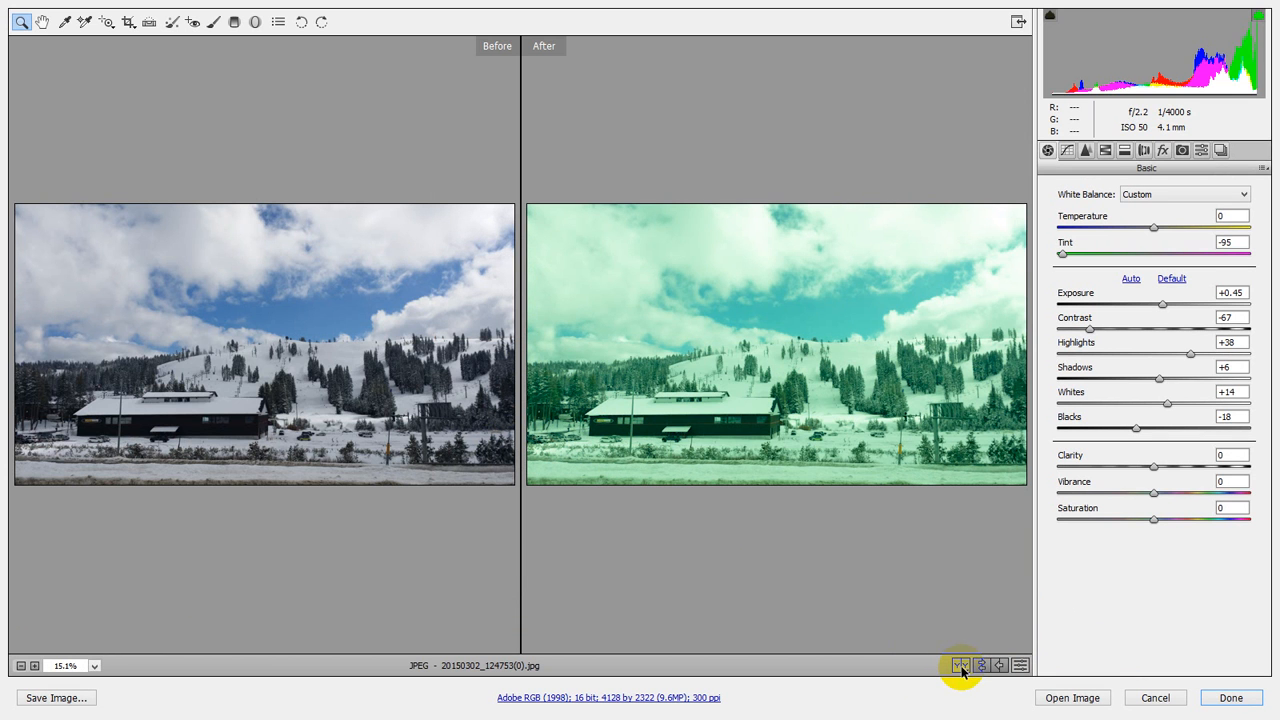
Cycle the preview through the split and top/bottom comparisons back to single view.
{"action": "left_click", "coordinate": [960, 666]}
{"action": "left_click", "coordinate": [961, 666]}
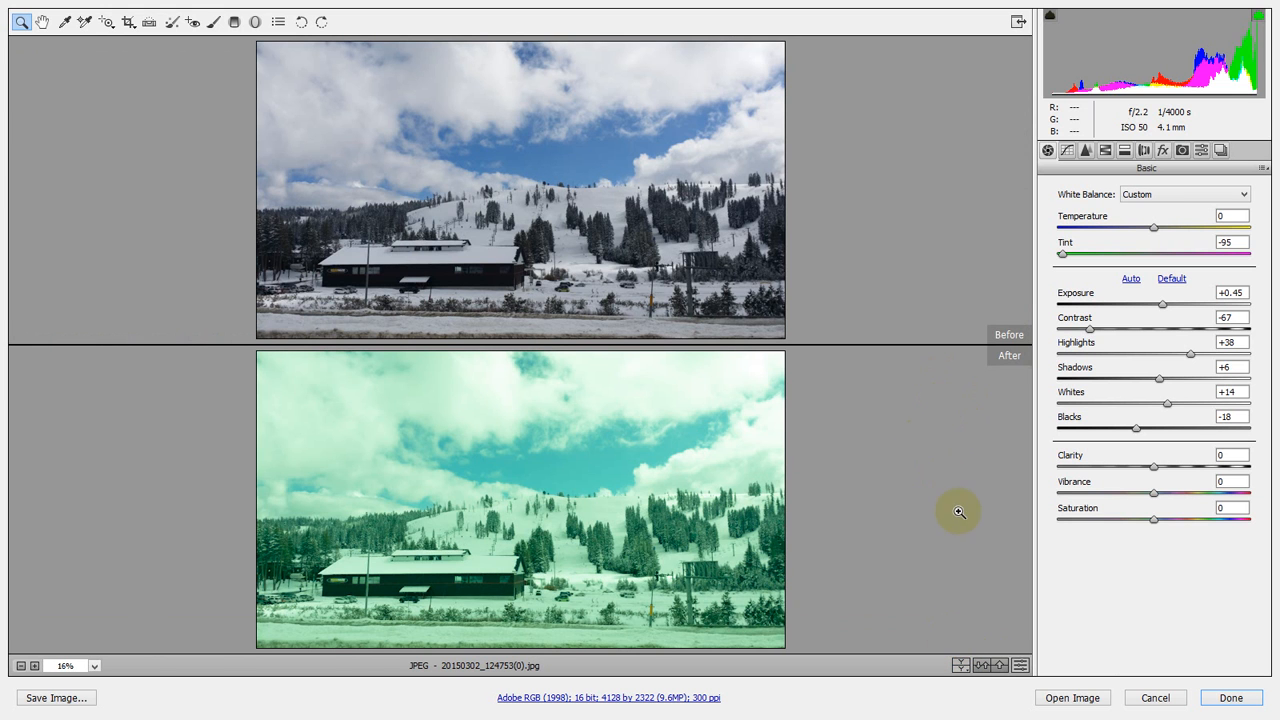
{"action": "left_click", "coordinate": [958, 666]}
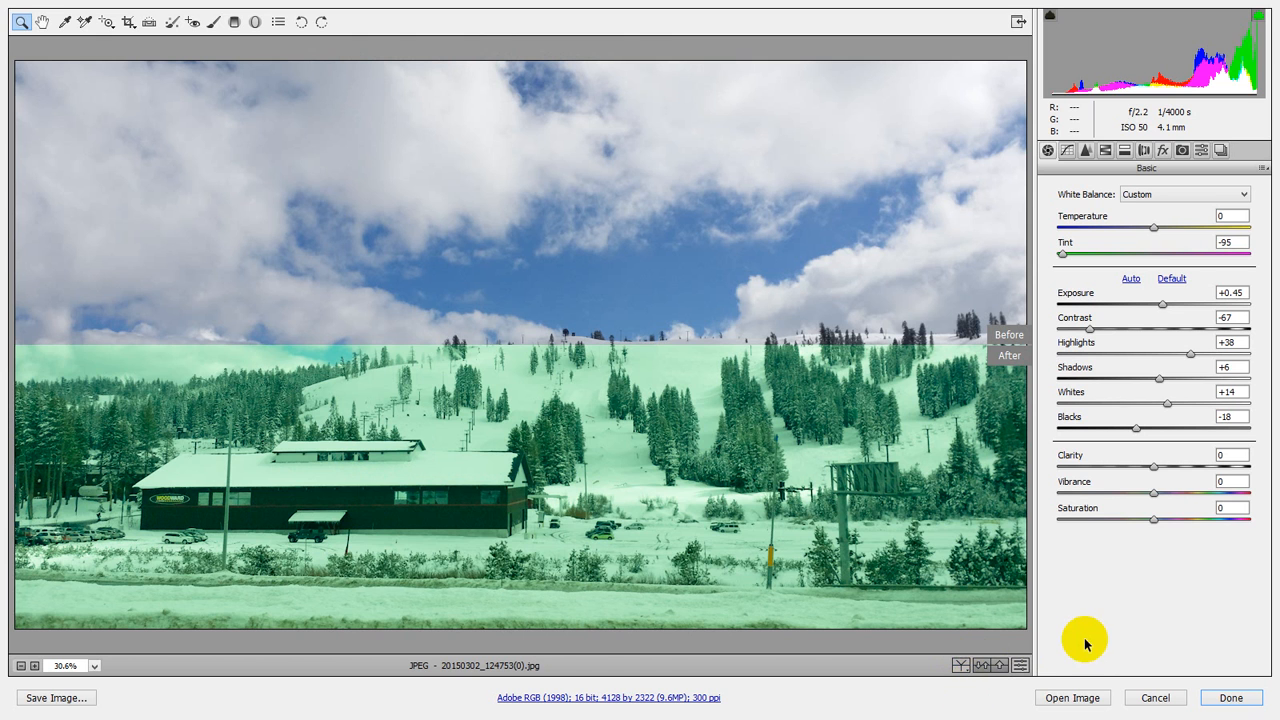
{"action": "left_click", "coordinate": [961, 666]}
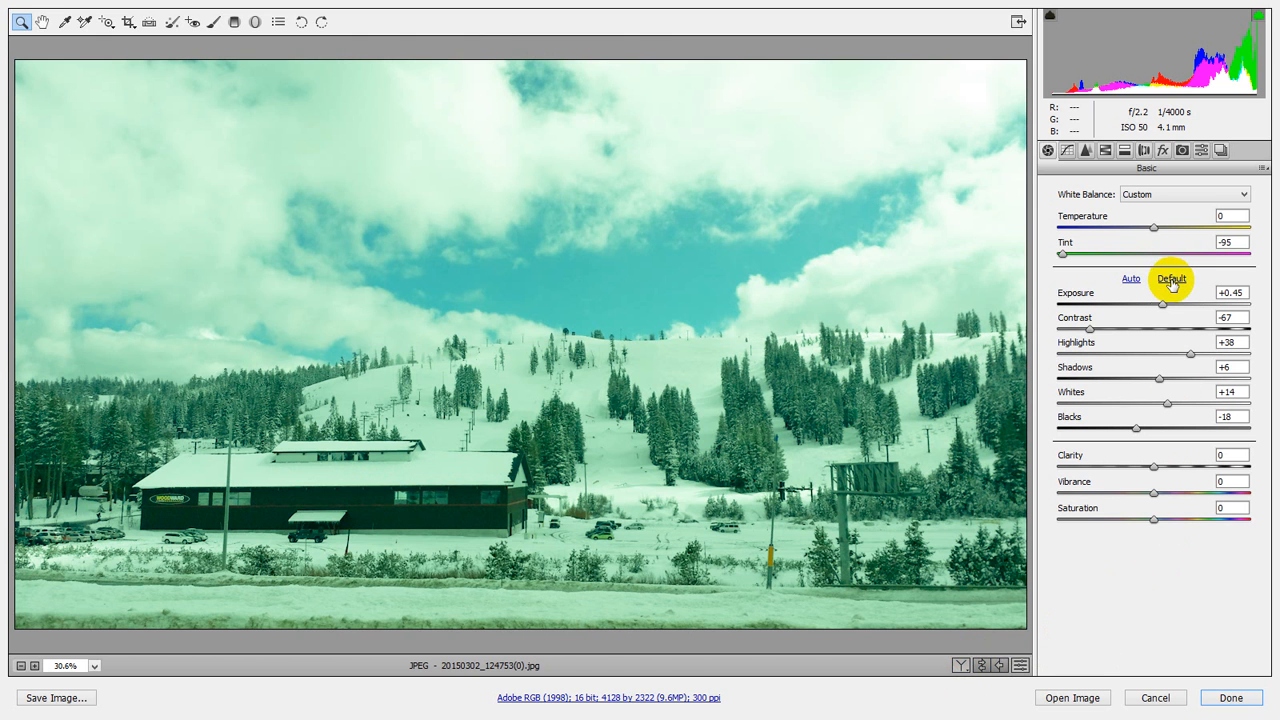
Reset all the photo's adjustments to their original values and apply Auto tone.
{"action": "left_click", "coordinate": [1172, 282]}
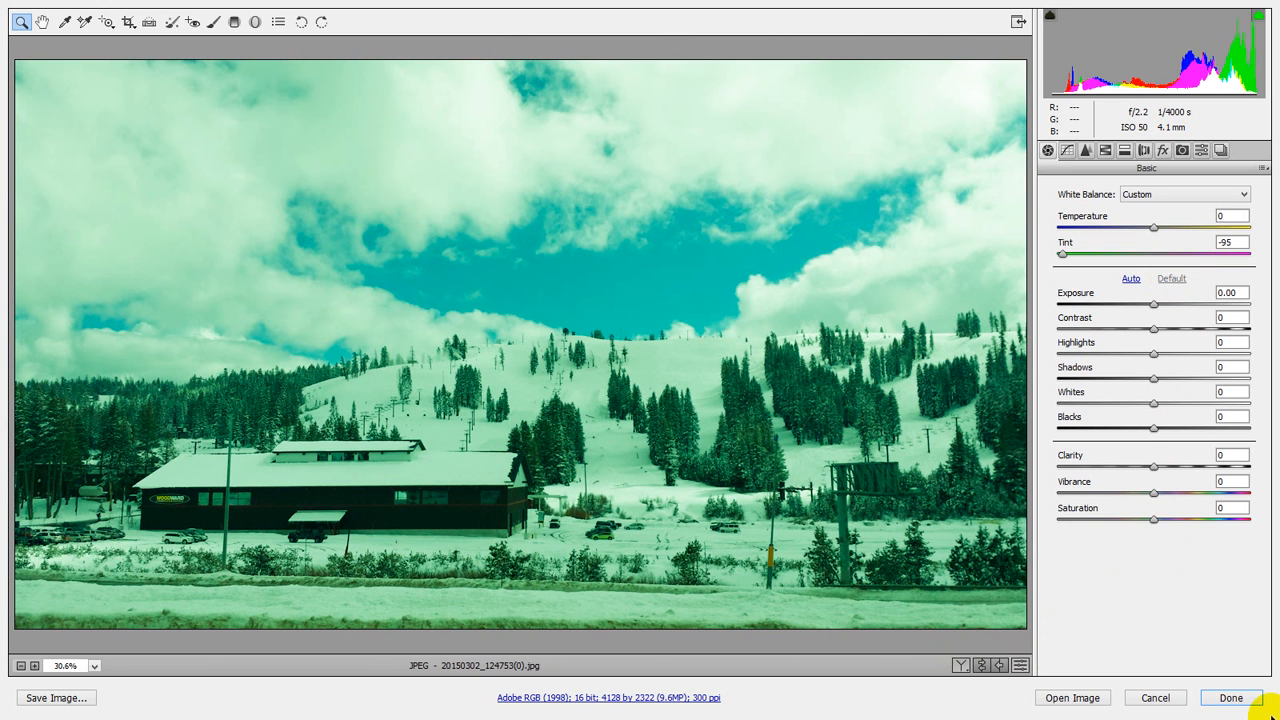
{"action": "left_click", "coordinate": [1158, 698], "text": "alt"}
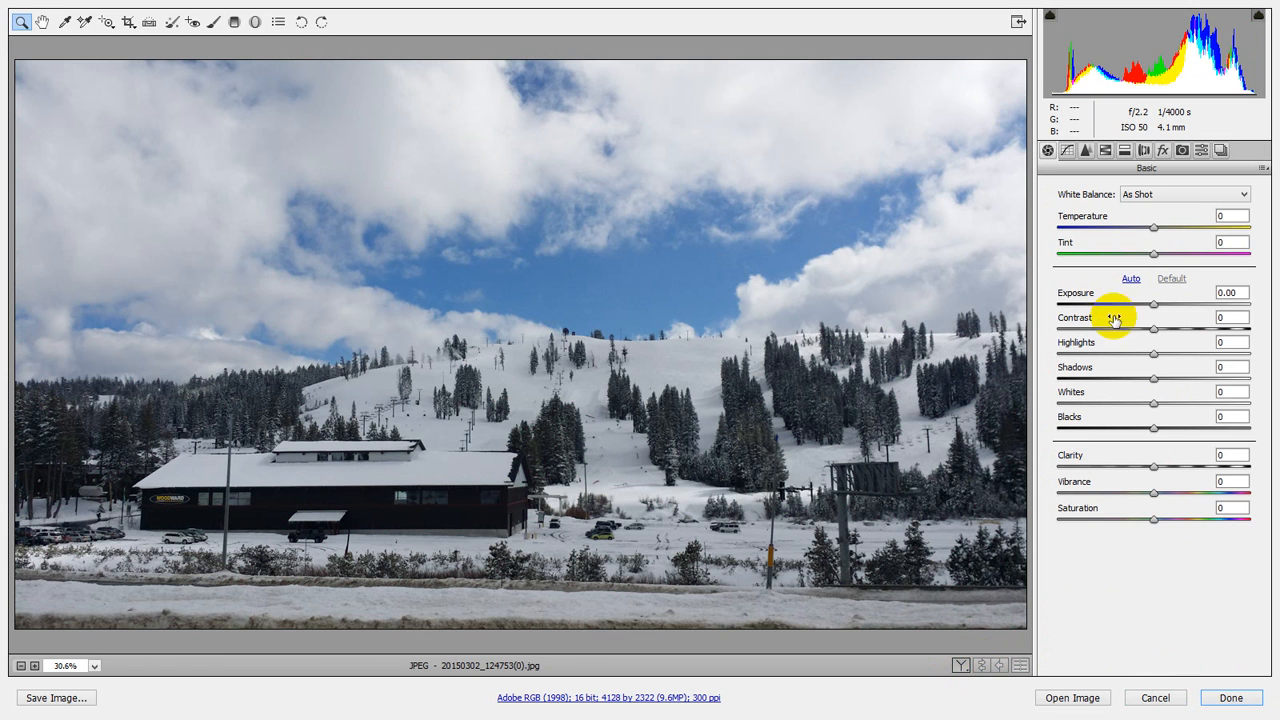
{"action": "left_click", "coordinate": [1130, 279]}
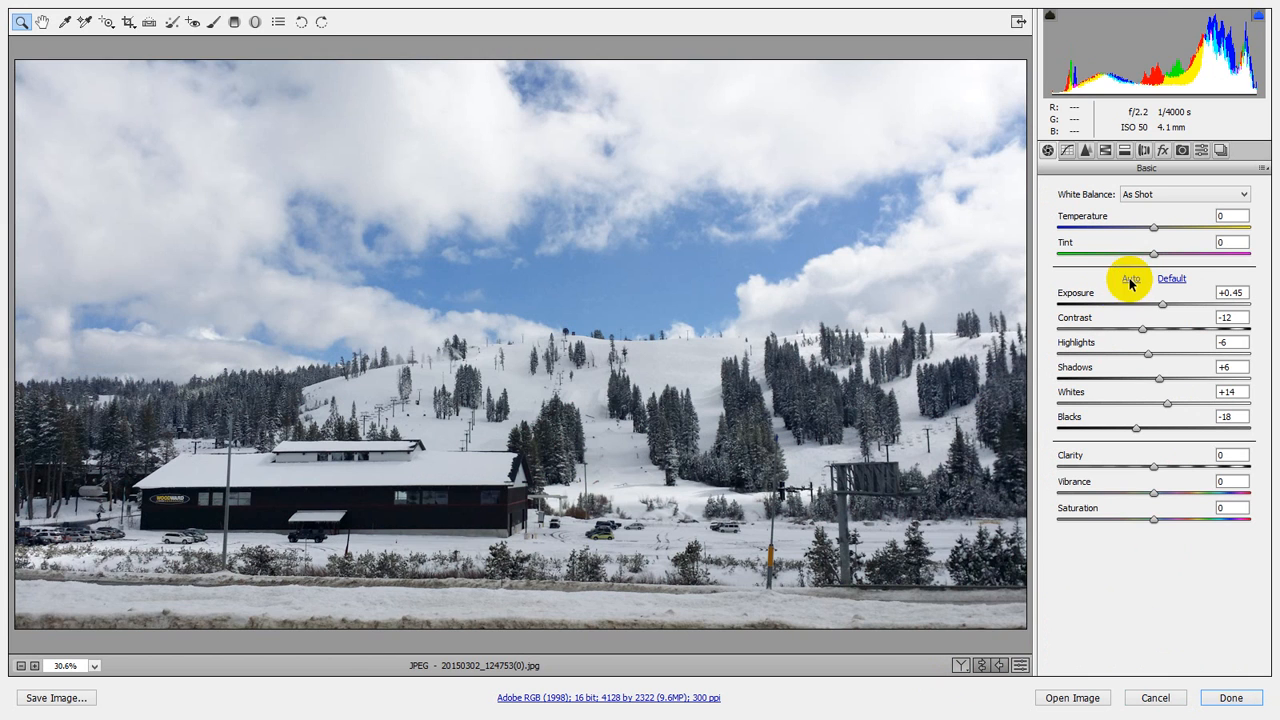
Show the photo in the left/right before/after comparison and swap the before and after settings back and forth.
{"action": "left_click", "coordinate": [960, 665]}
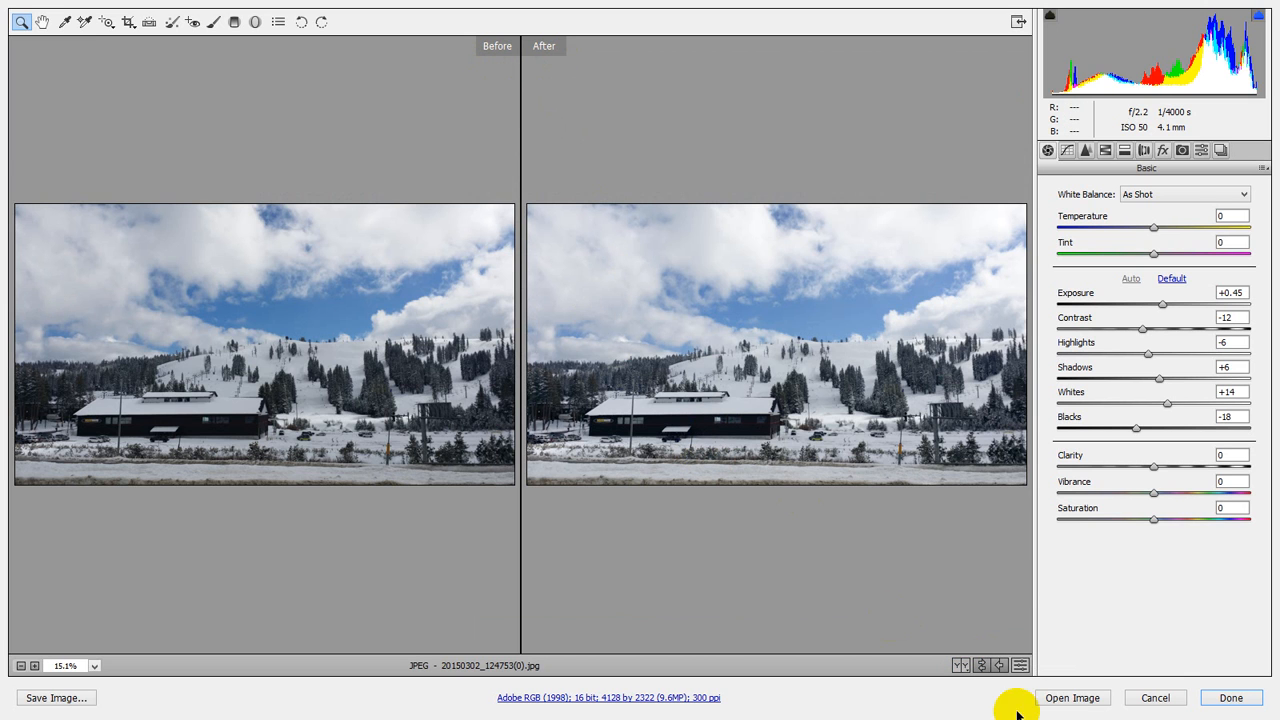
{"action": "left_click", "coordinate": [980, 666]}
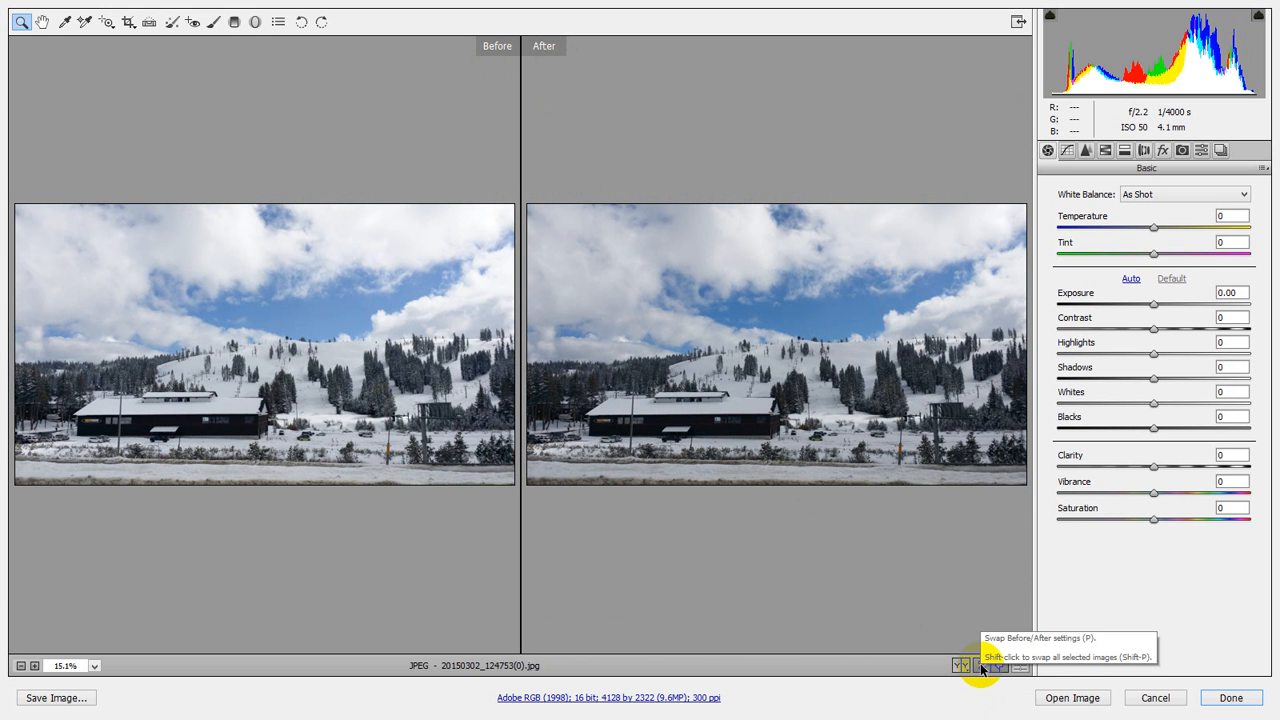
{"action": "left_click", "coordinate": [980, 666]}
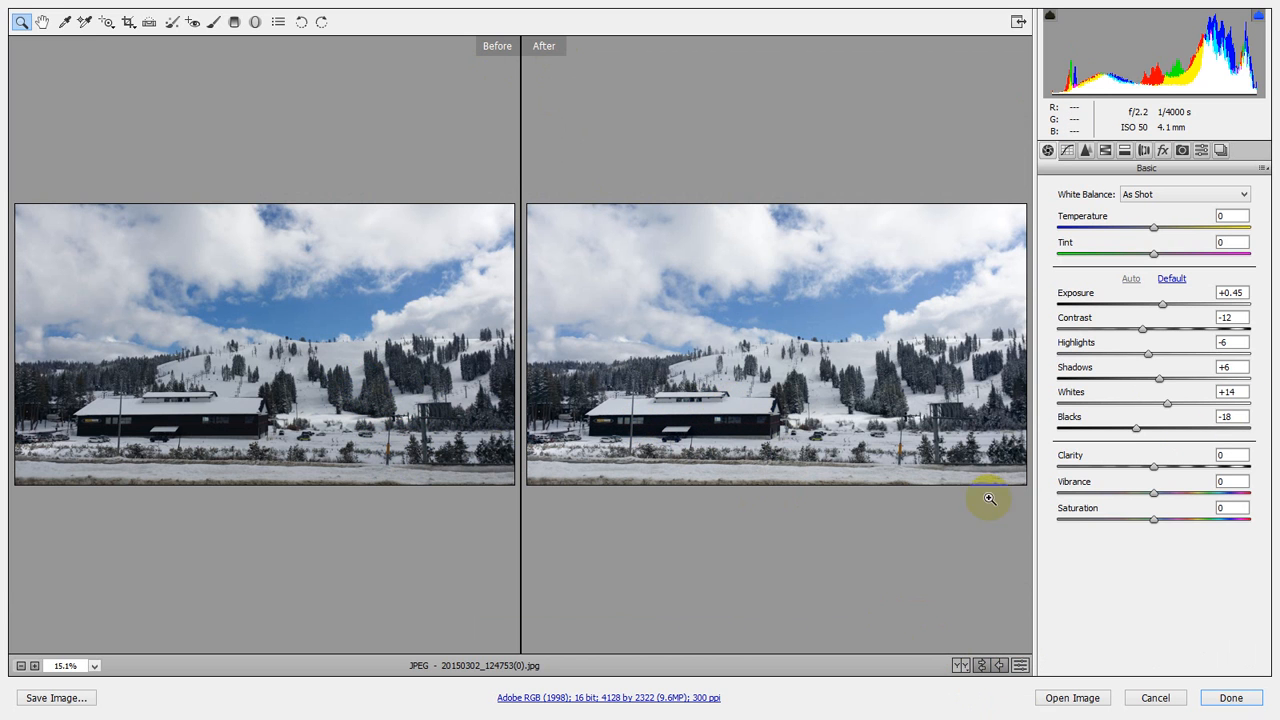
With the current settings copied to the Before view, lower Highlights to -54 and toggle to the default settings.
{"action": "left_click", "coordinate": [1000, 666]}
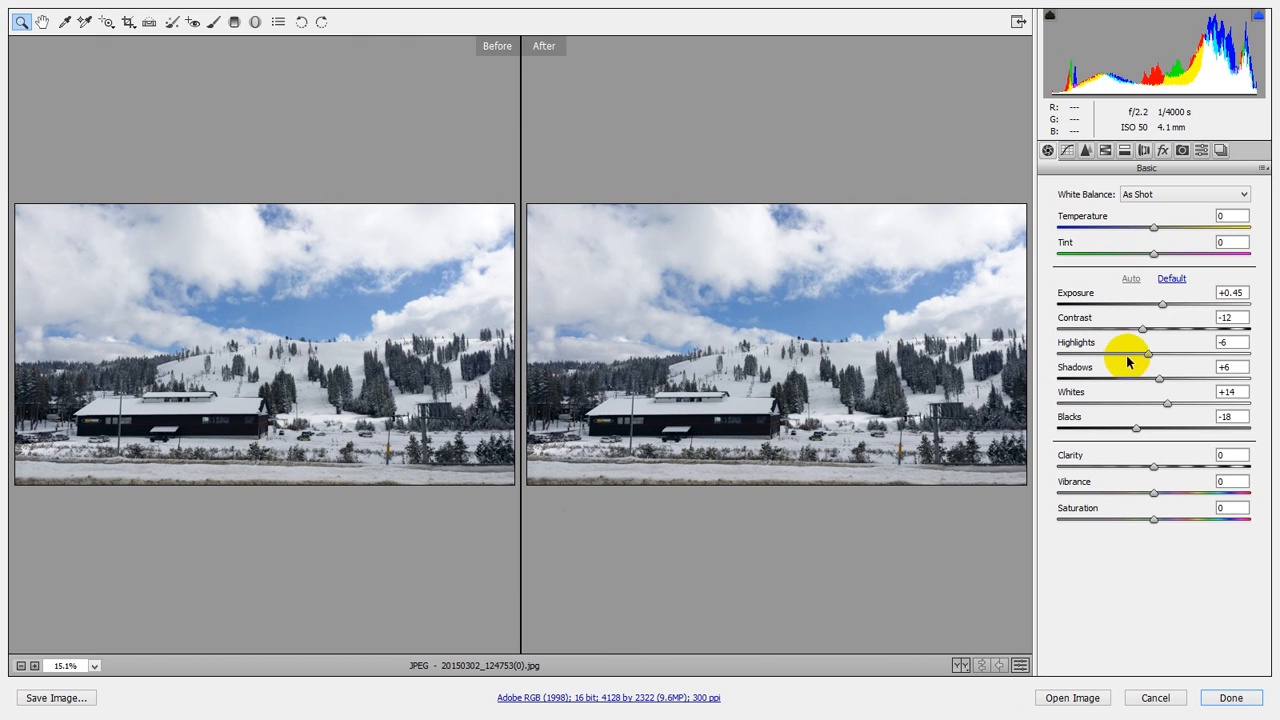
{"action": "left_click_drag", "start_coordinate": [1150, 356], "coordinate": [1102, 358]}
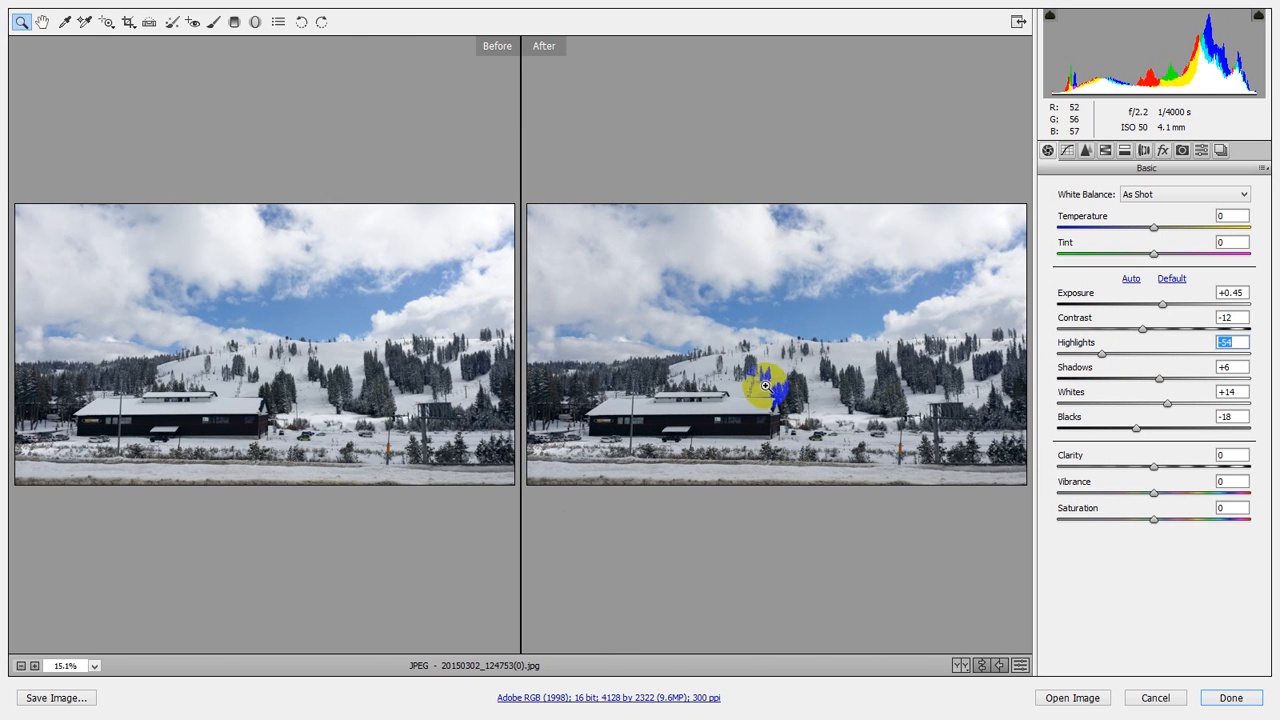
{"action": "left_click", "coordinate": [1021, 667]}
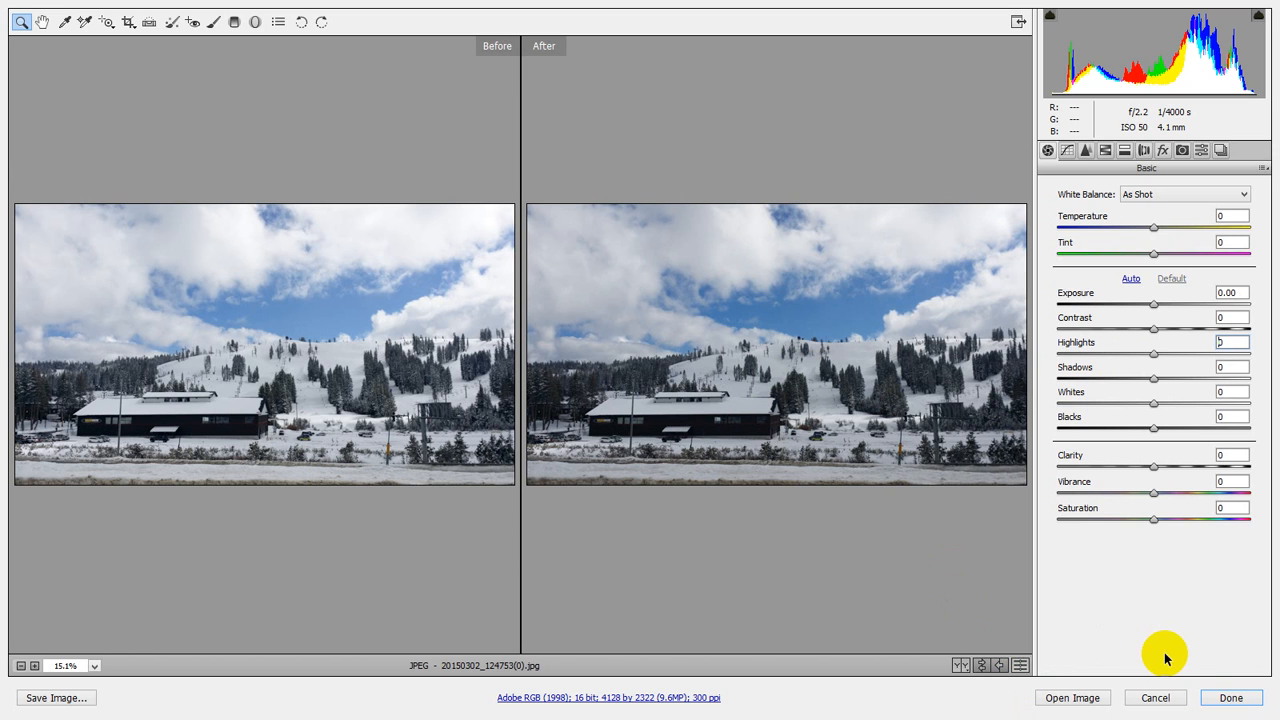
Reset all the image's adjustments and cycle the preview through the split and top/bottom comparisons back to single view.
{"action": "left_click", "coordinate": [1158, 698], "text": "alt"}
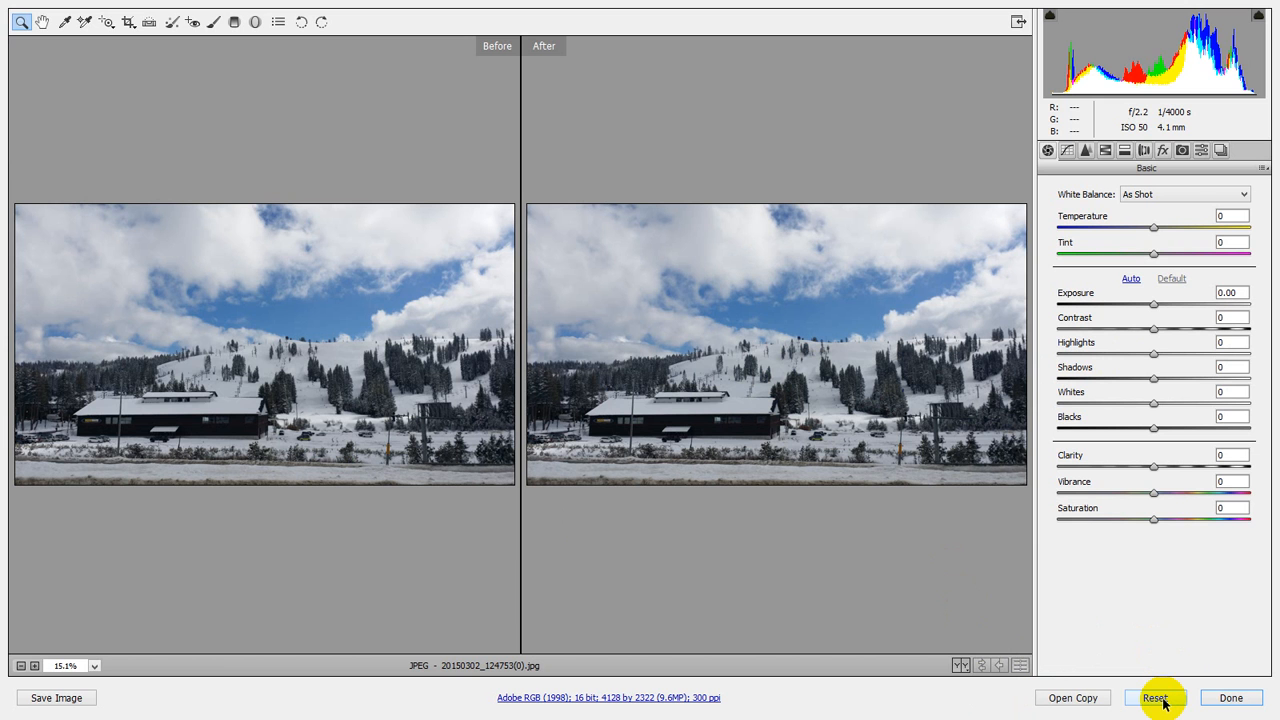
{"action": "left_click", "coordinate": [958, 666]}
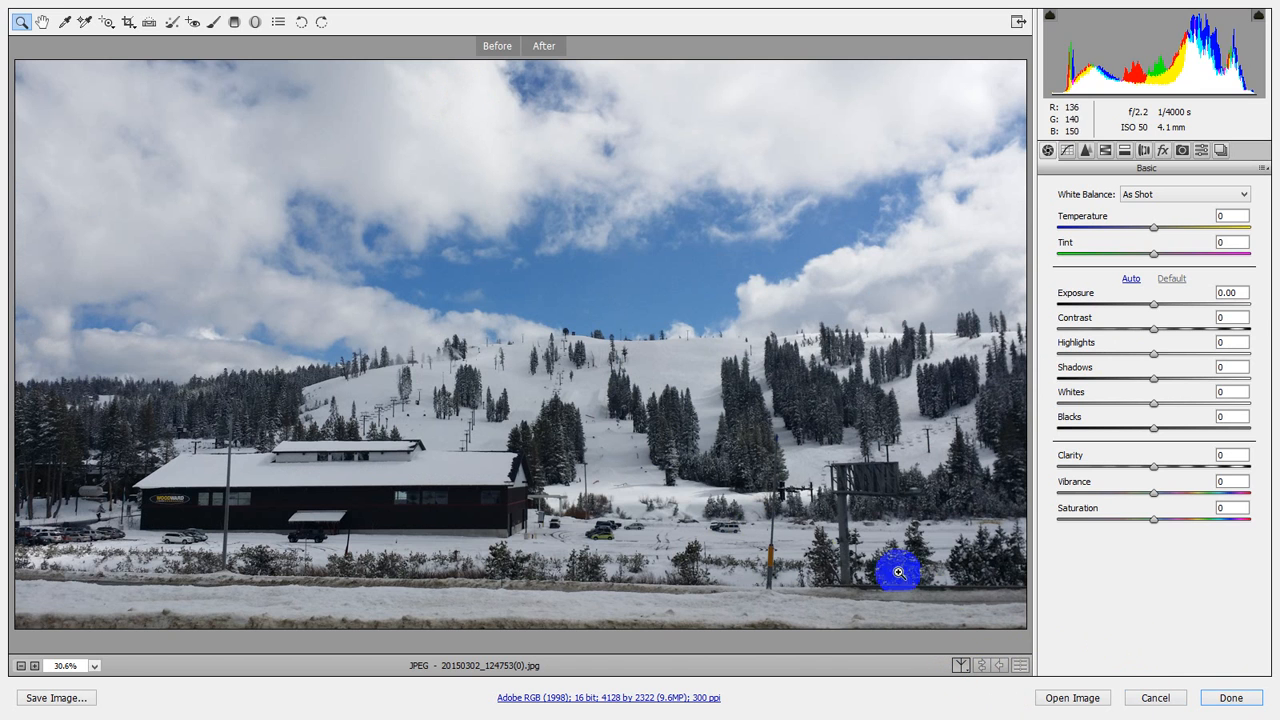
{"action": "key", "text": "alt"}
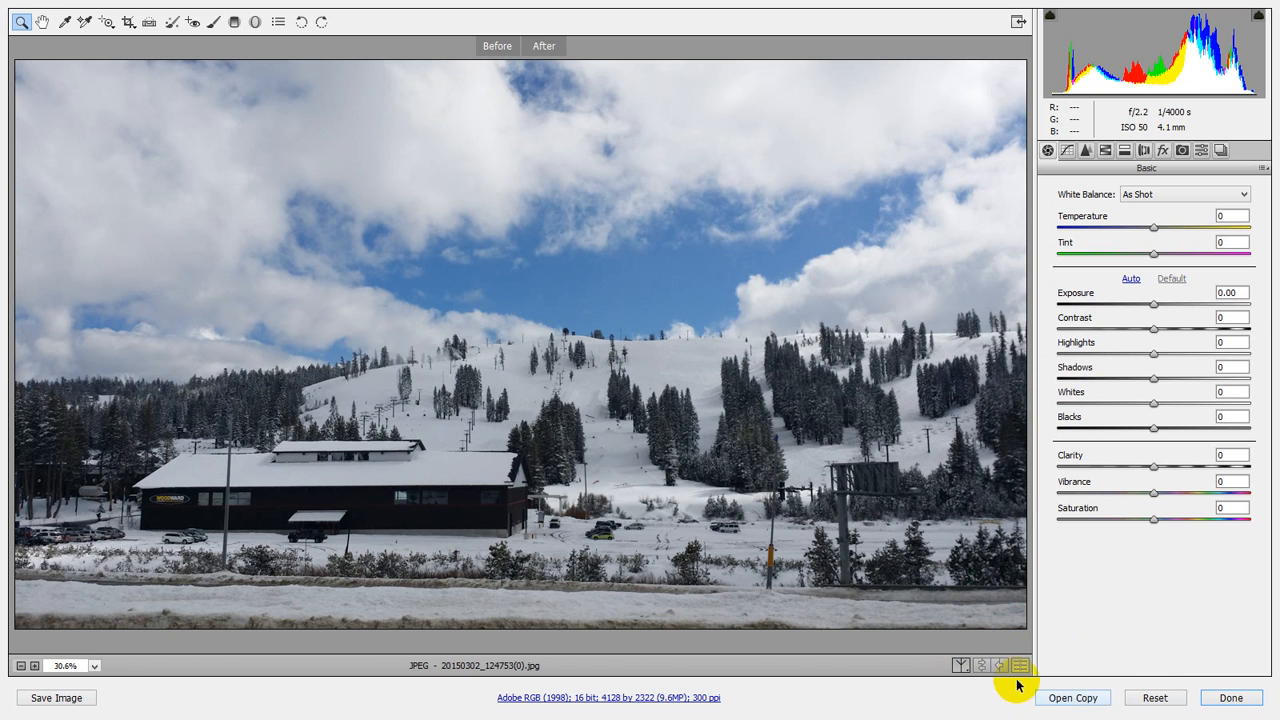
{"action": "left_click", "coordinate": [960, 665]}
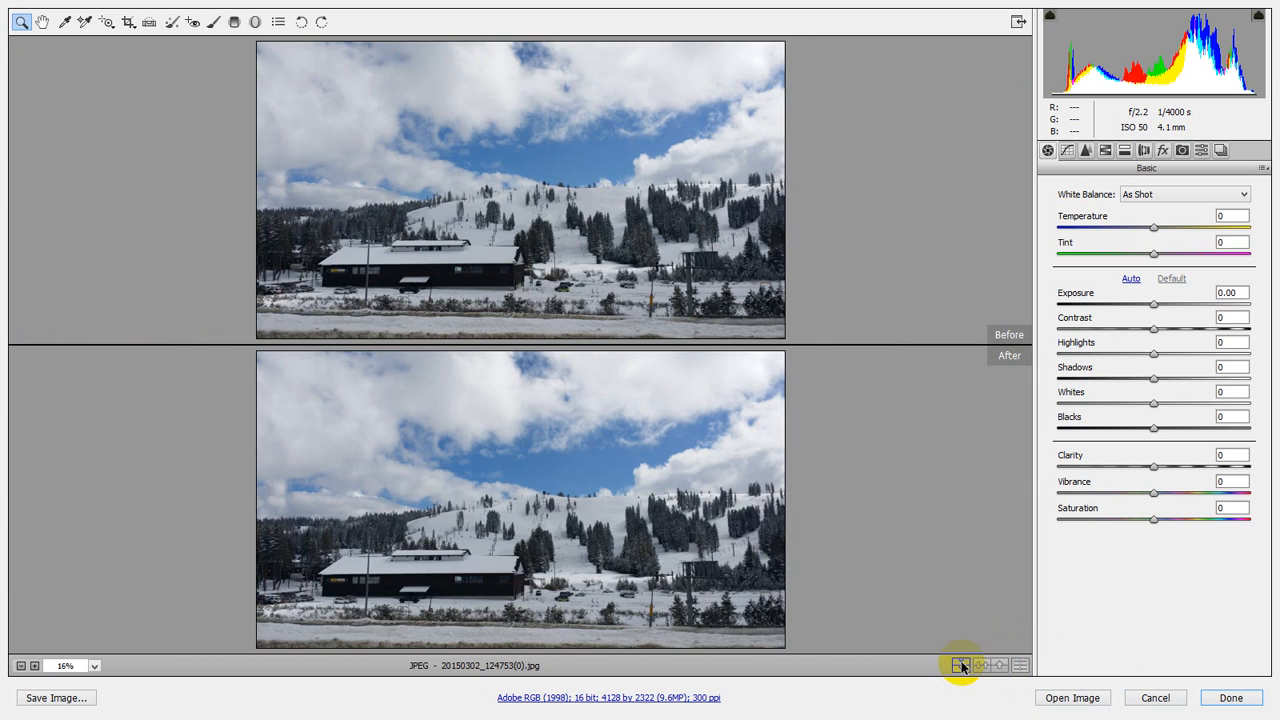
{"action": "left_click", "coordinate": [960, 665]}
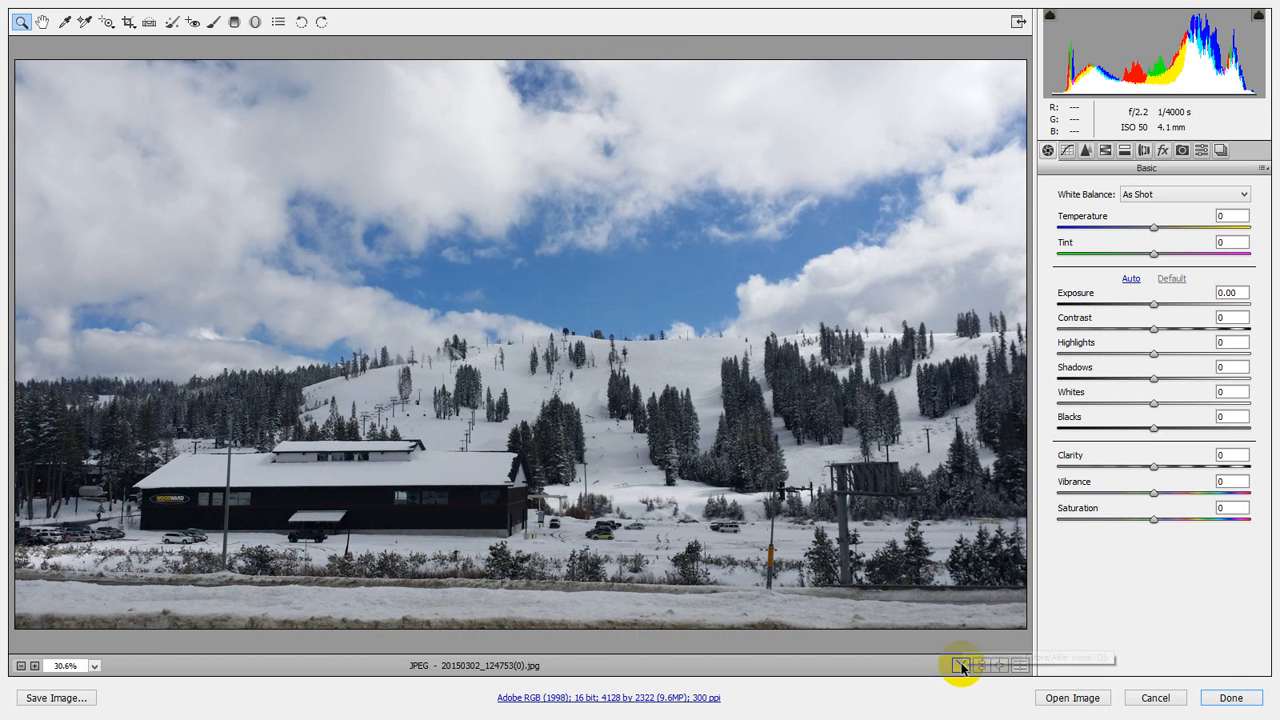
{"action": "key", "text": "alt"}
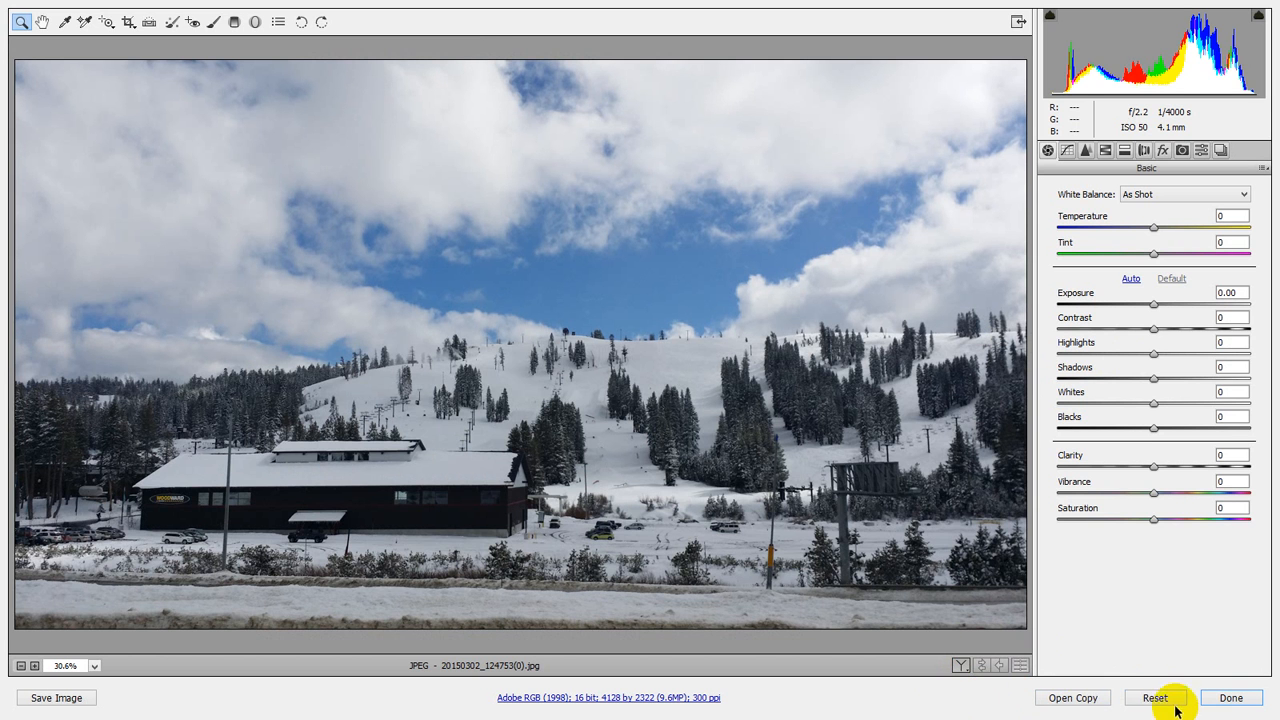
{"action": "left_click", "coordinate": [1154, 700], "text": "alt"}
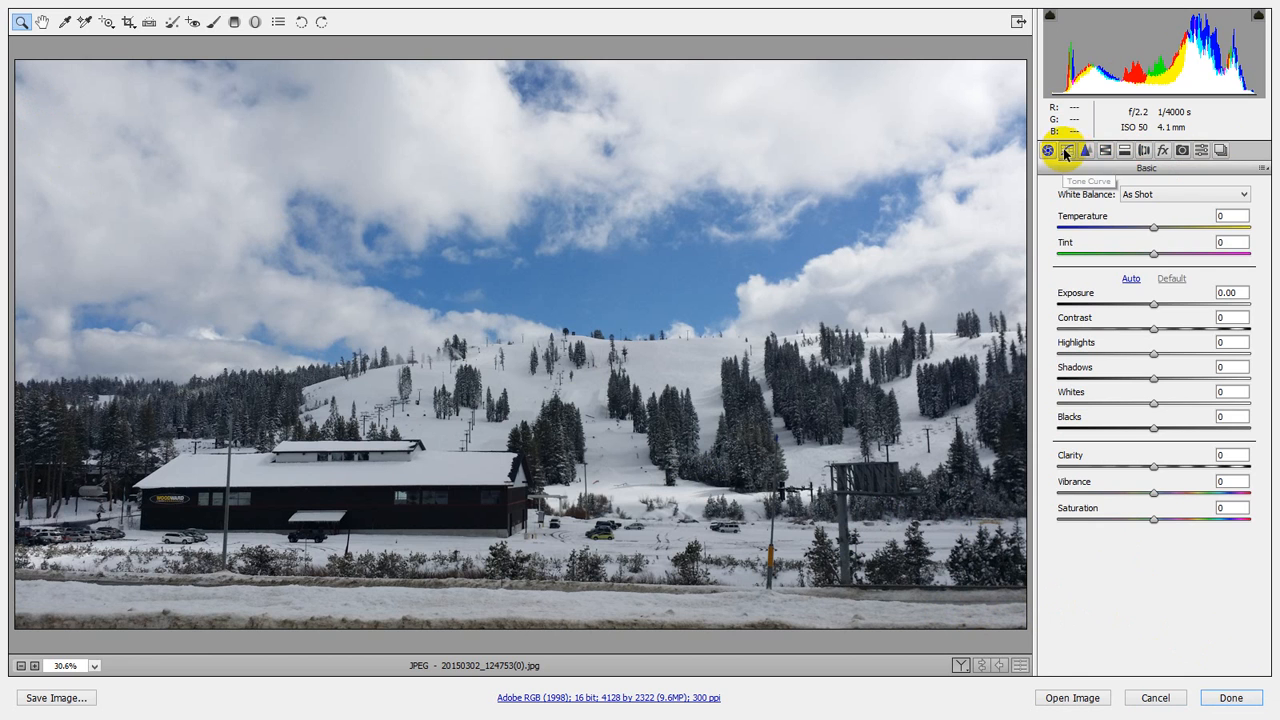
Examine each group of adjustment settings from Tone Curve and Detail through Split Toning and Effects to Camera Calibration, and return to Basic.
{"action": "left_click", "coordinate": [1066, 151]}
{"action": "left_click", "coordinate": [1086, 150]}
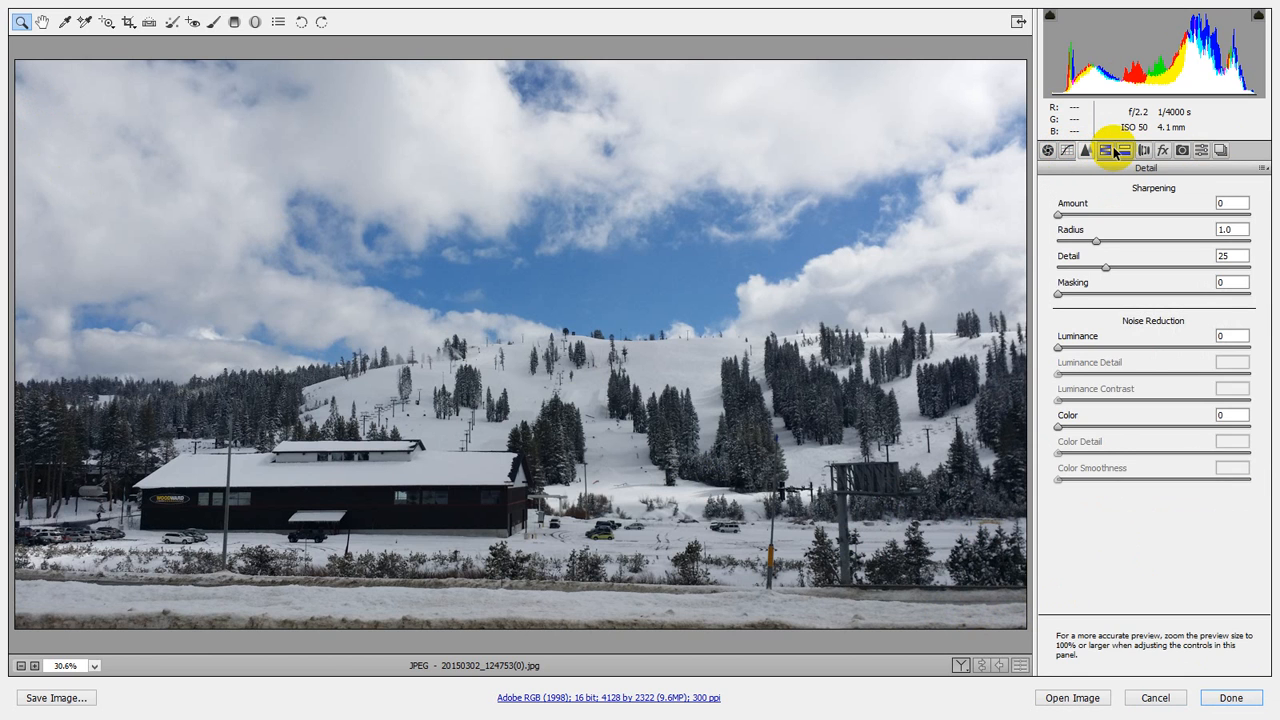
{"action": "left_click", "coordinate": [1106, 151]}
{"action": "left_click", "coordinate": [1124, 150]}
{"action": "left_click", "coordinate": [1143, 150]}
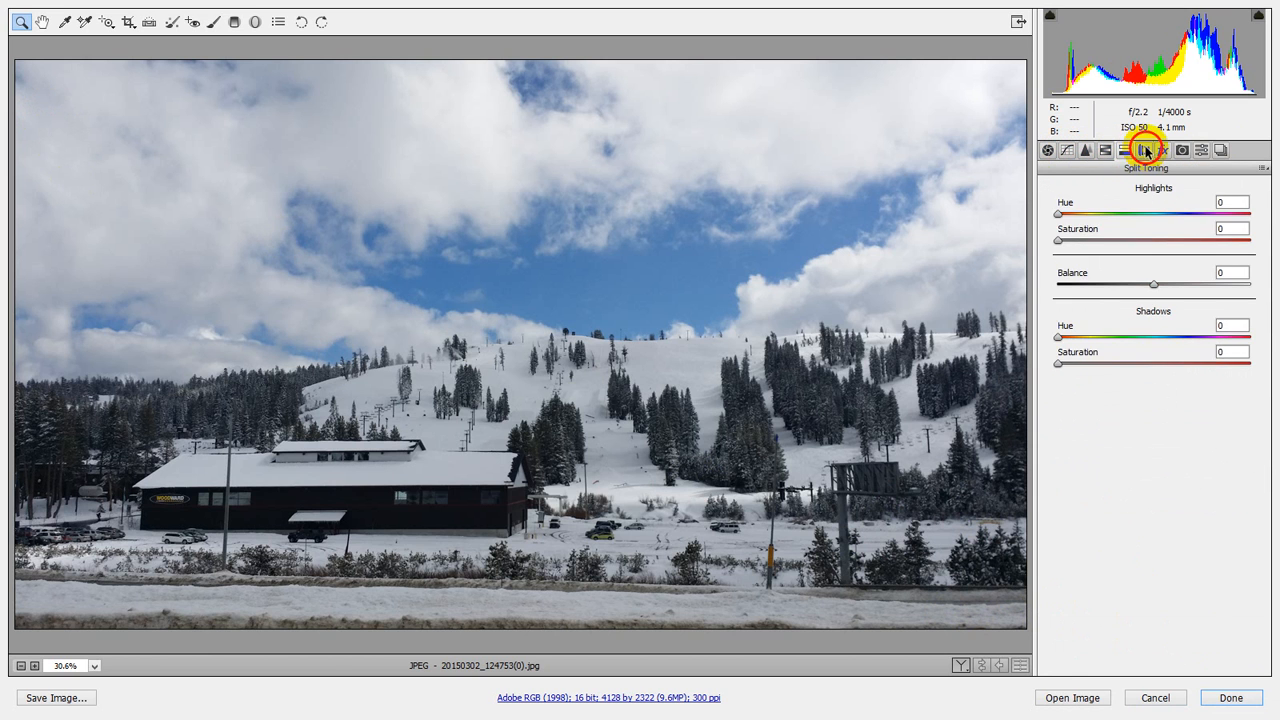
{"action": "left_click", "coordinate": [1166, 151]}
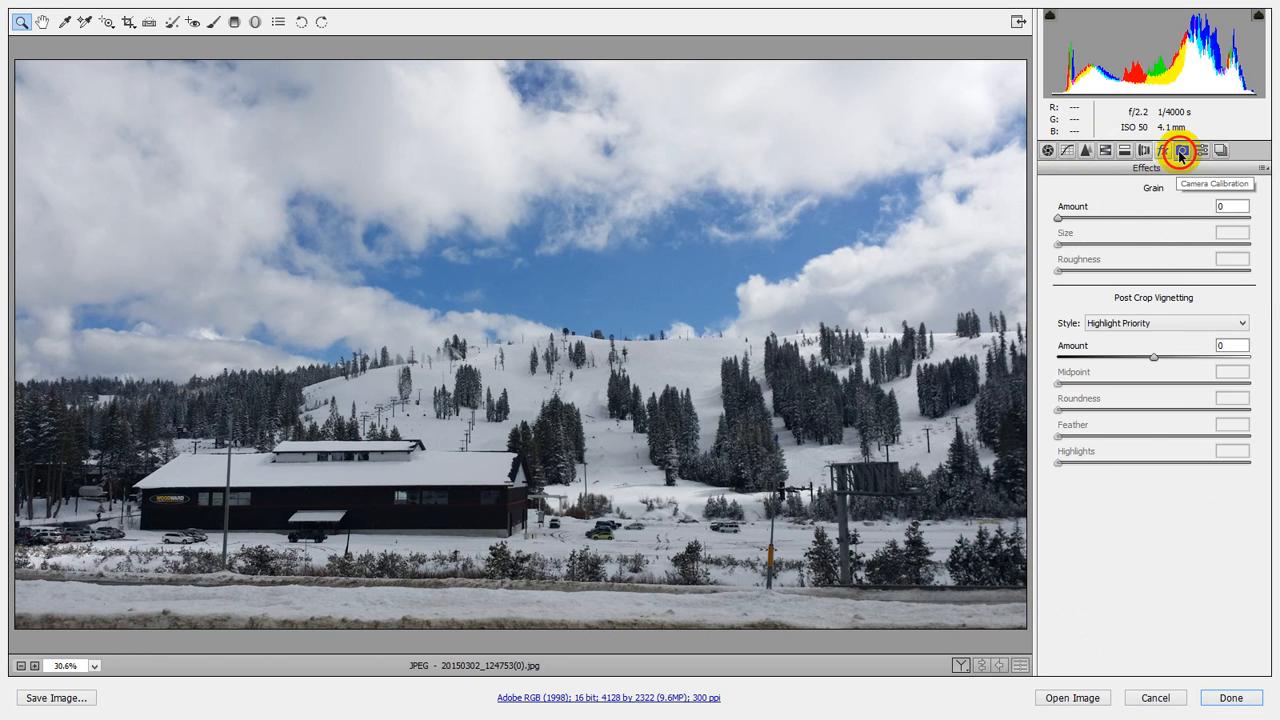
{"action": "left_click", "coordinate": [1182, 151]}
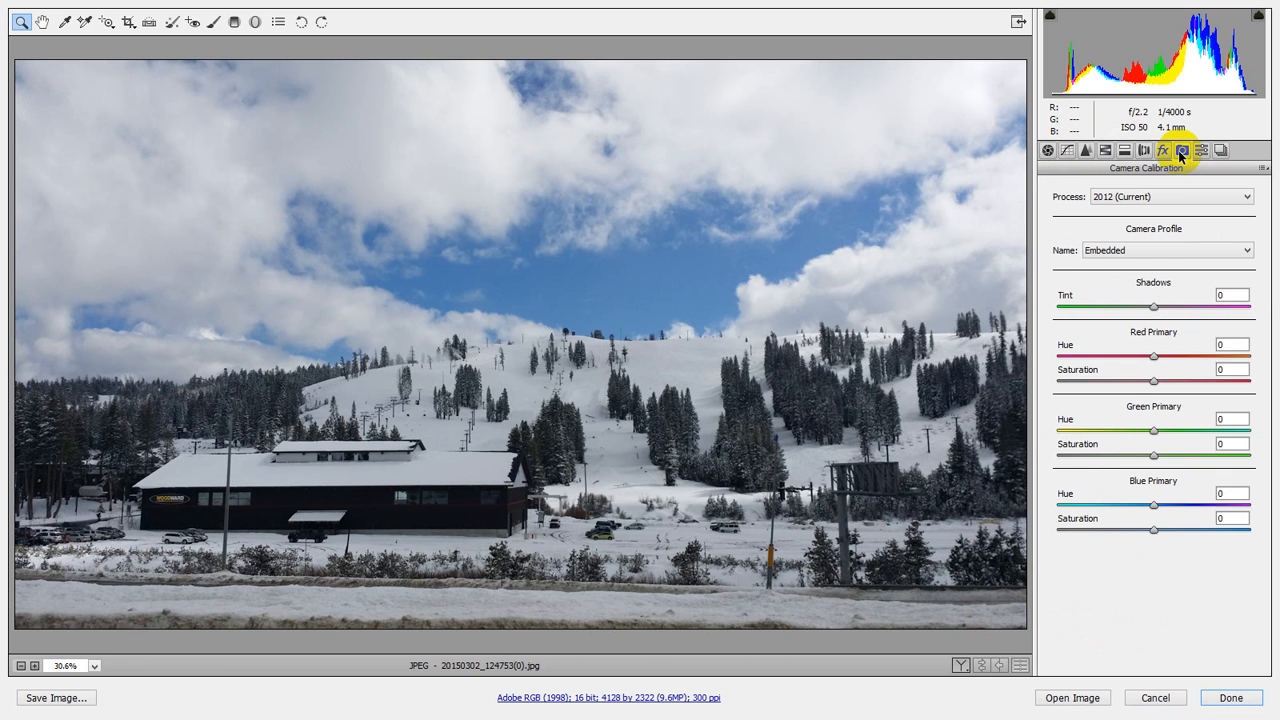
{"action": "left_click", "coordinate": [1048, 151]}
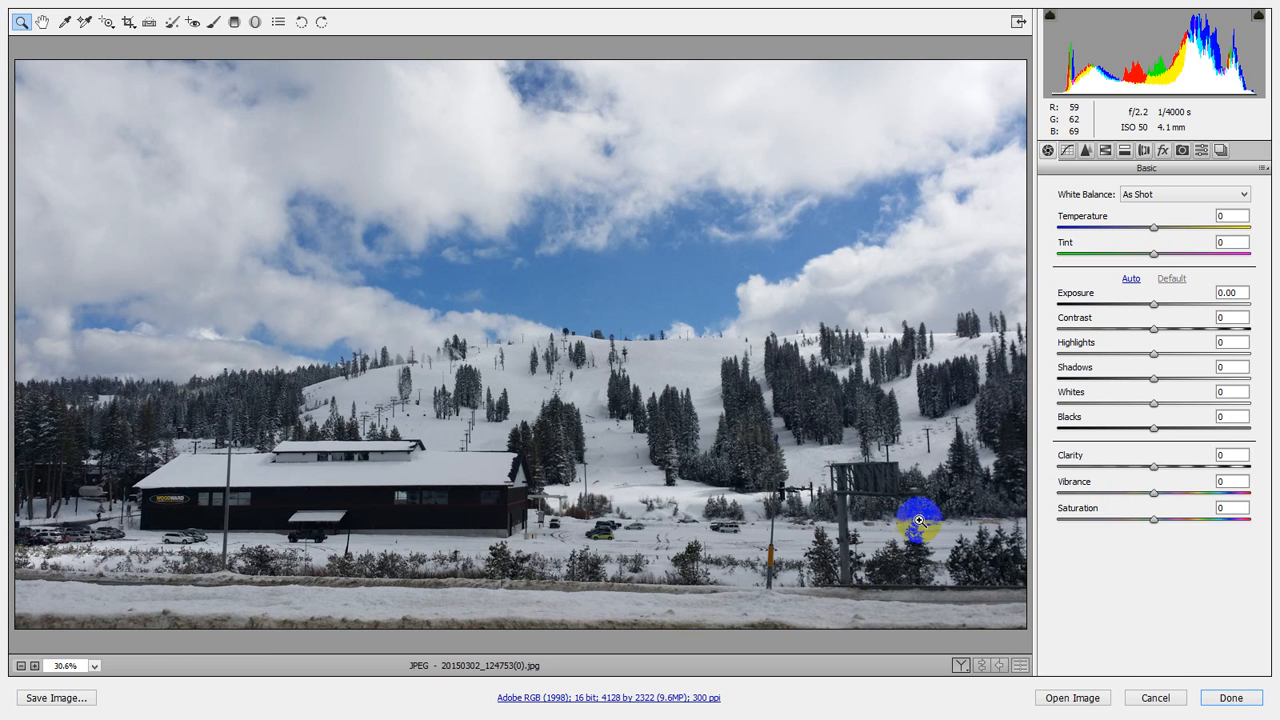
Cancel the Camera Raw session and select the photo 20150302_124752.jpg in Adobe Bridge.
{"action": "left_click", "coordinate": [1158, 699]}
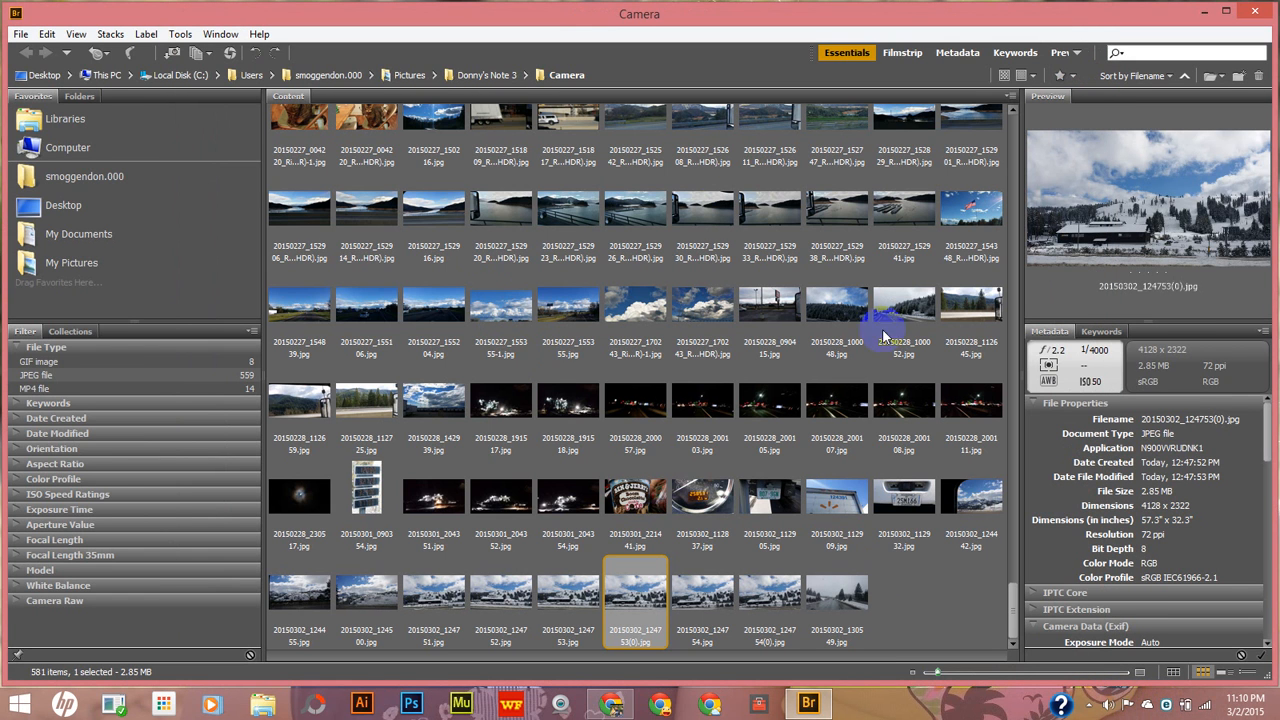
{"action": "left_click", "coordinate": [500, 598]}
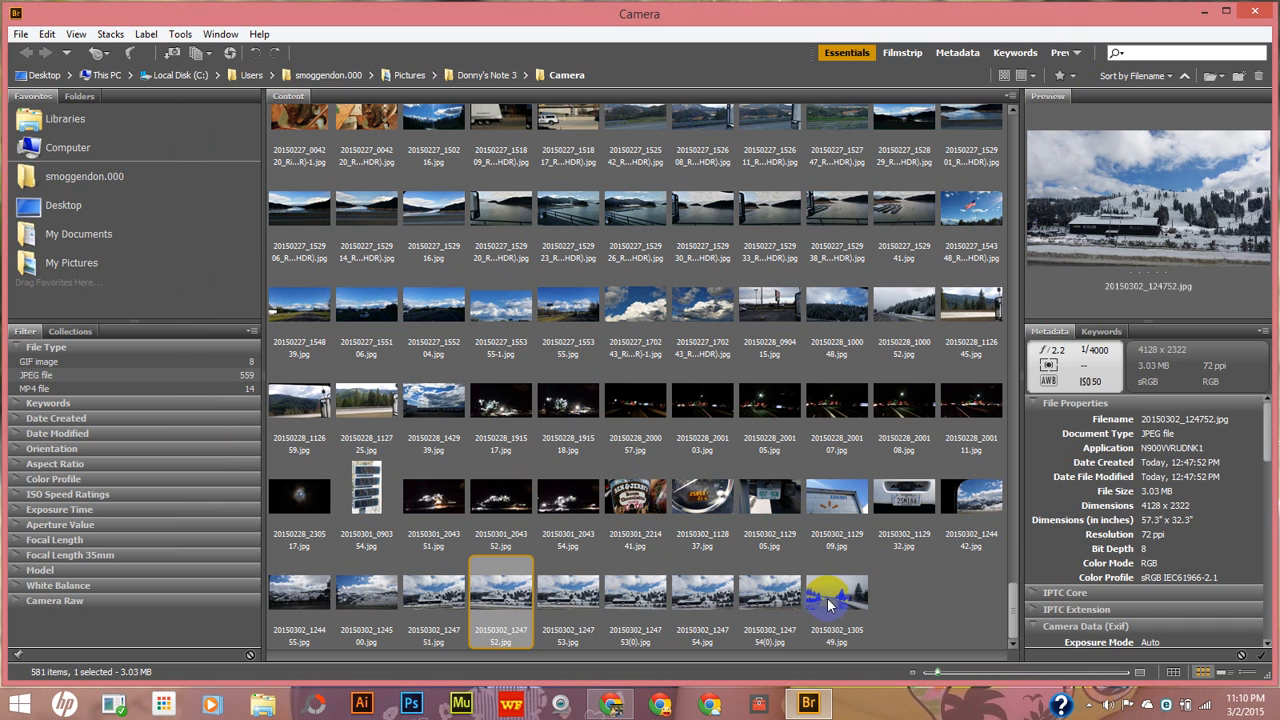